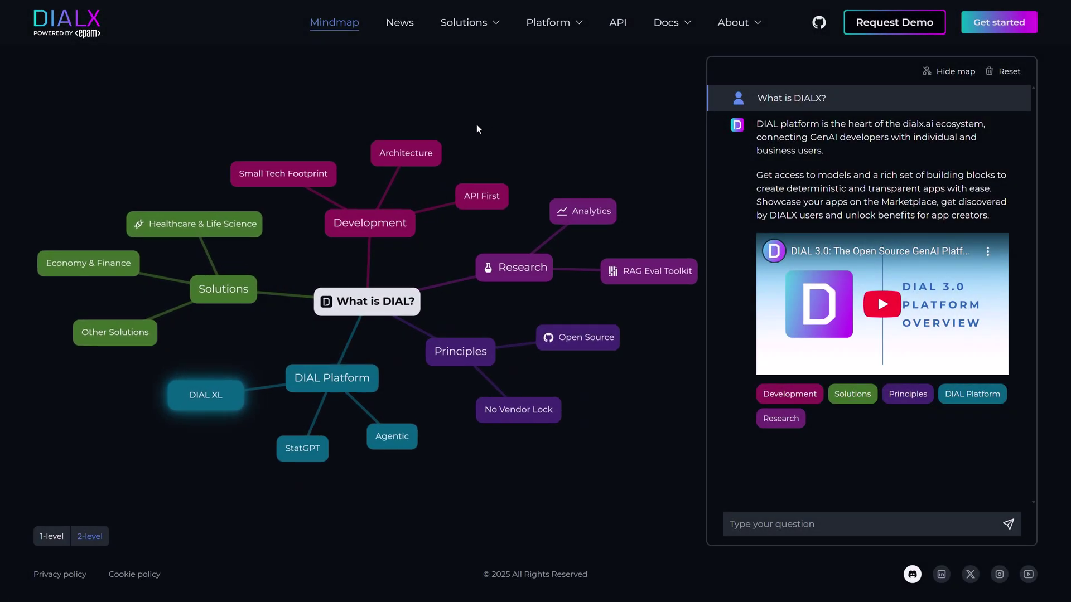
# Open the DIAL XL topic in the mindmap and read through its description and key concepts
pyautogui.click(212, 400)
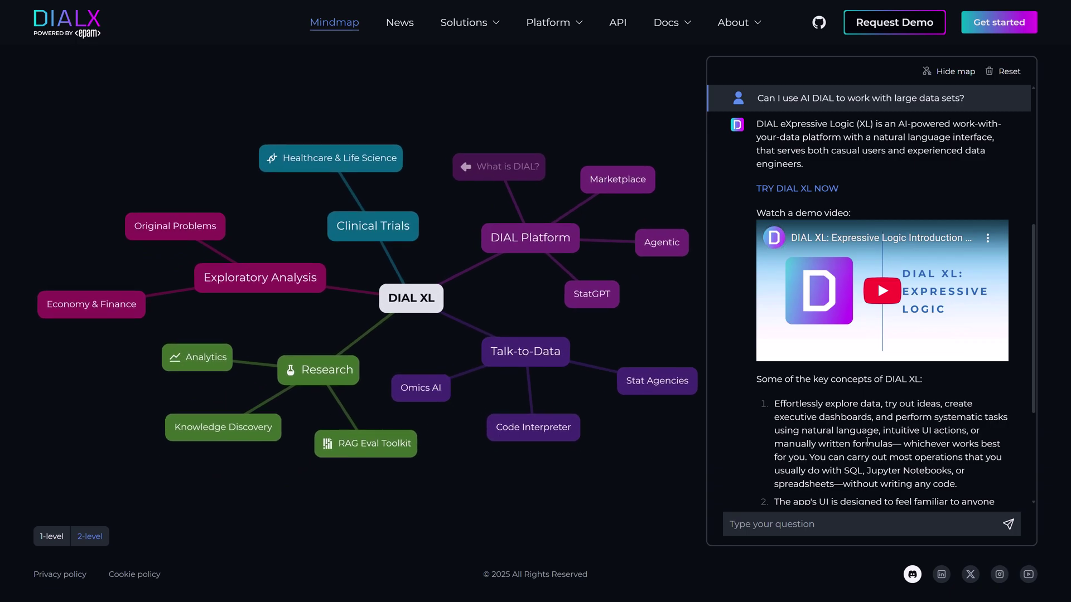
pyautogui.scroll(-2, 867, 442)
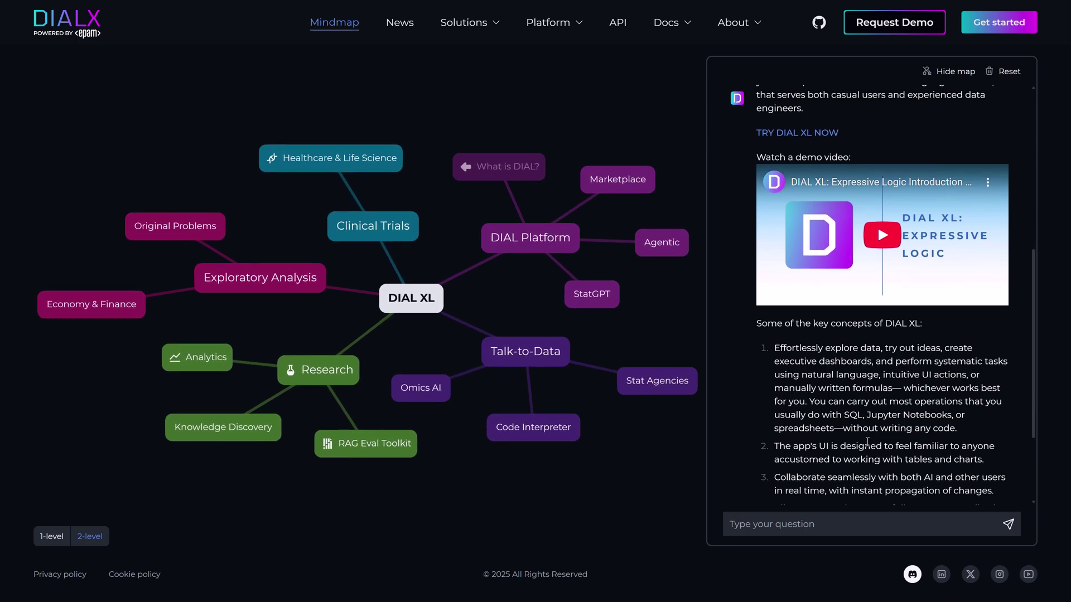
pyautogui.scroll(-5, 868, 443)
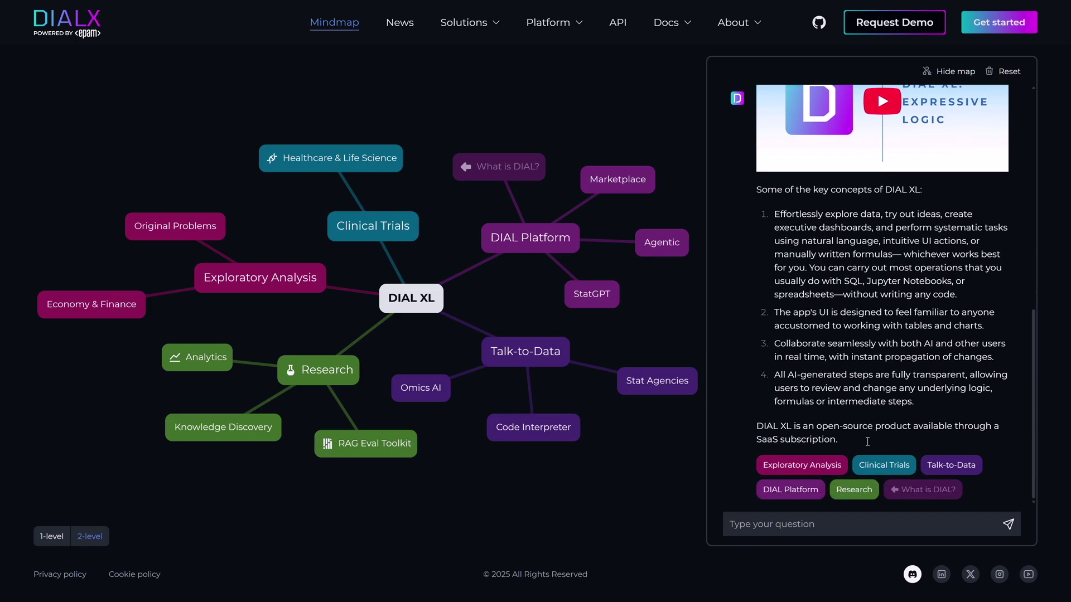
pyautogui.scroll(6, 868, 440)
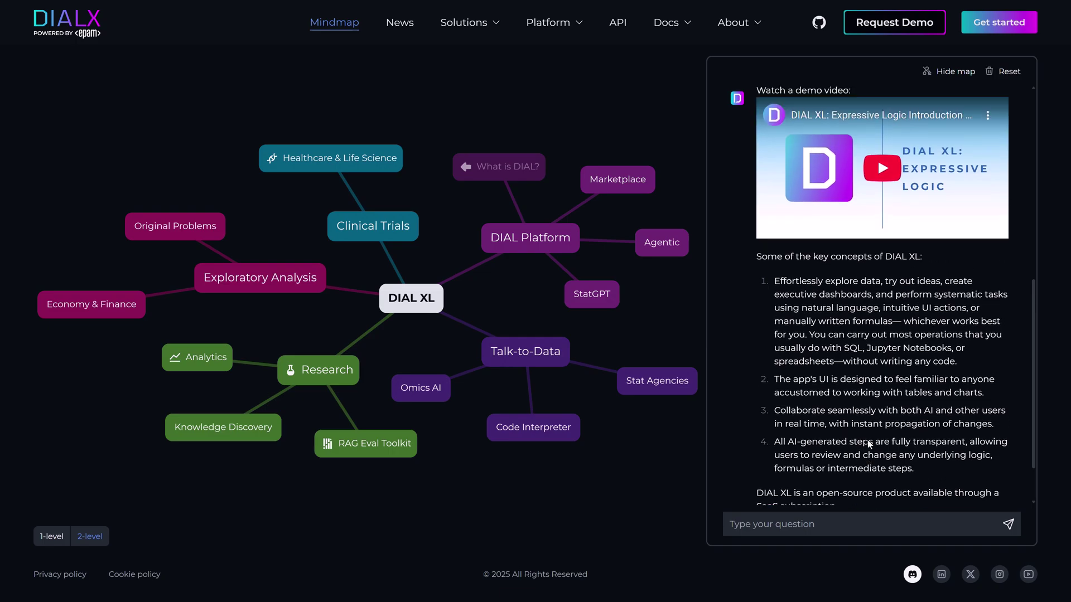
pyautogui.scroll(2, 868, 440)
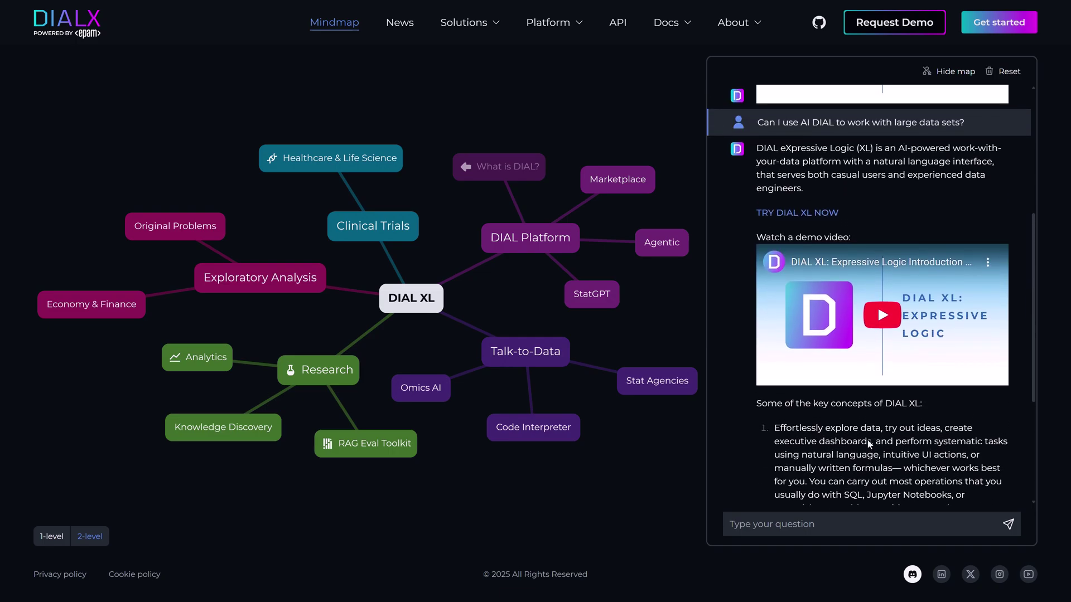
# Launch DIAL XL from its description and sign in with a Google account
pyautogui.click(820, 215)
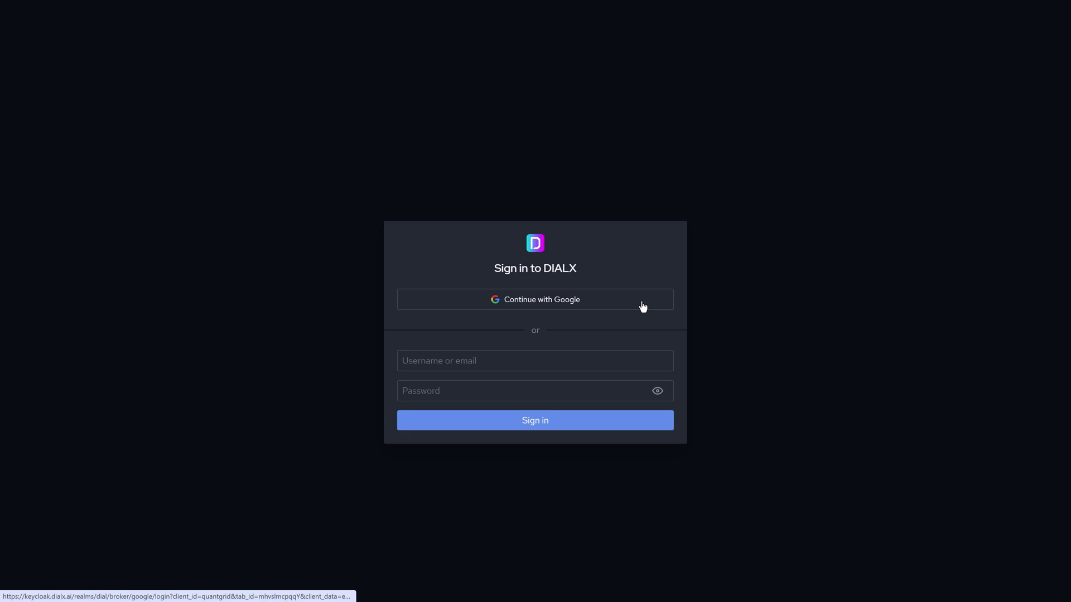
pyautogui.click(642, 307)
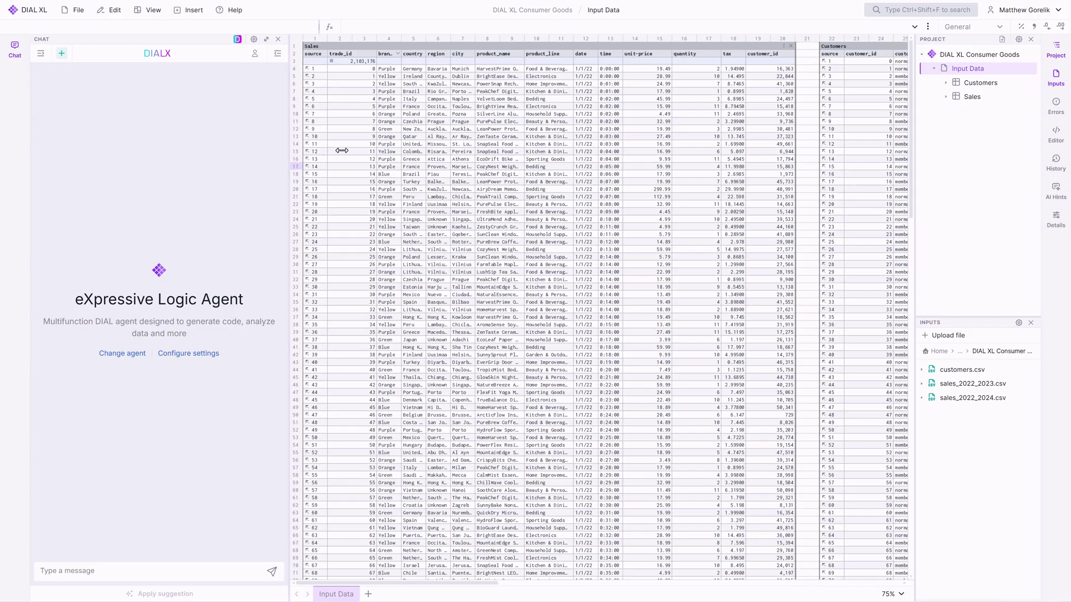
# Check the formula behind the trade_id total in the Sales table and look over the Customers table
pyautogui.click(351, 62)
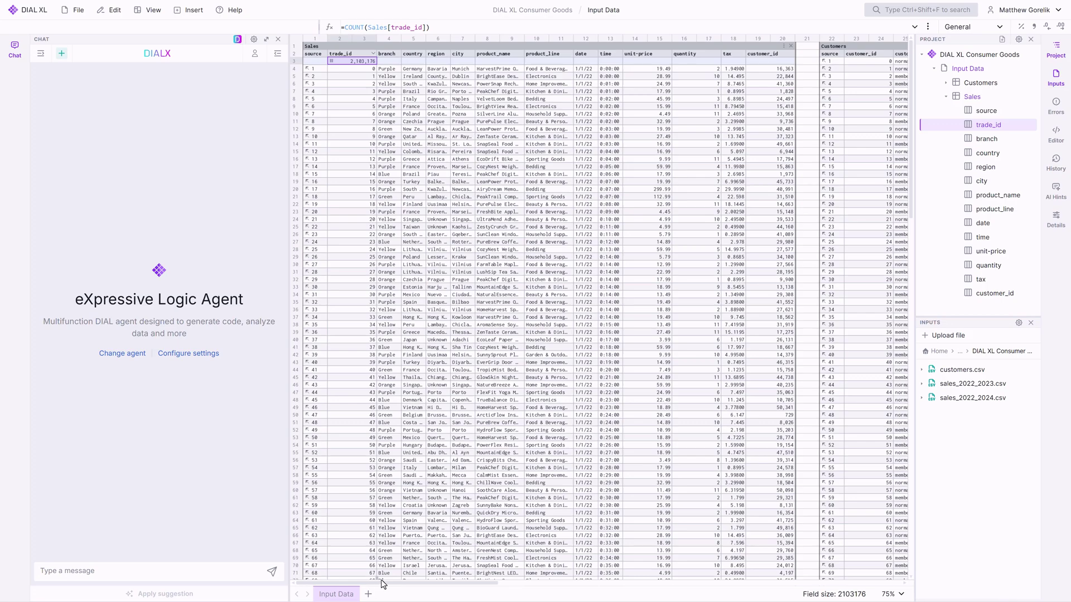
pyautogui.moveTo(397, 589); pyautogui.dragTo(438, 583)
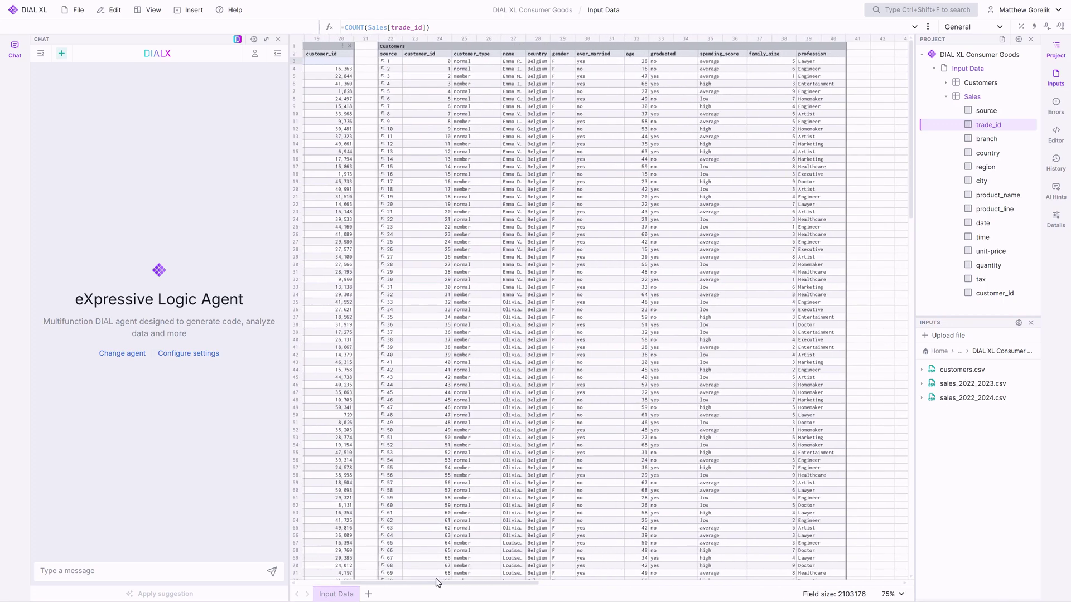
pyautogui.moveTo(438, 583); pyautogui.dragTo(398, 586)
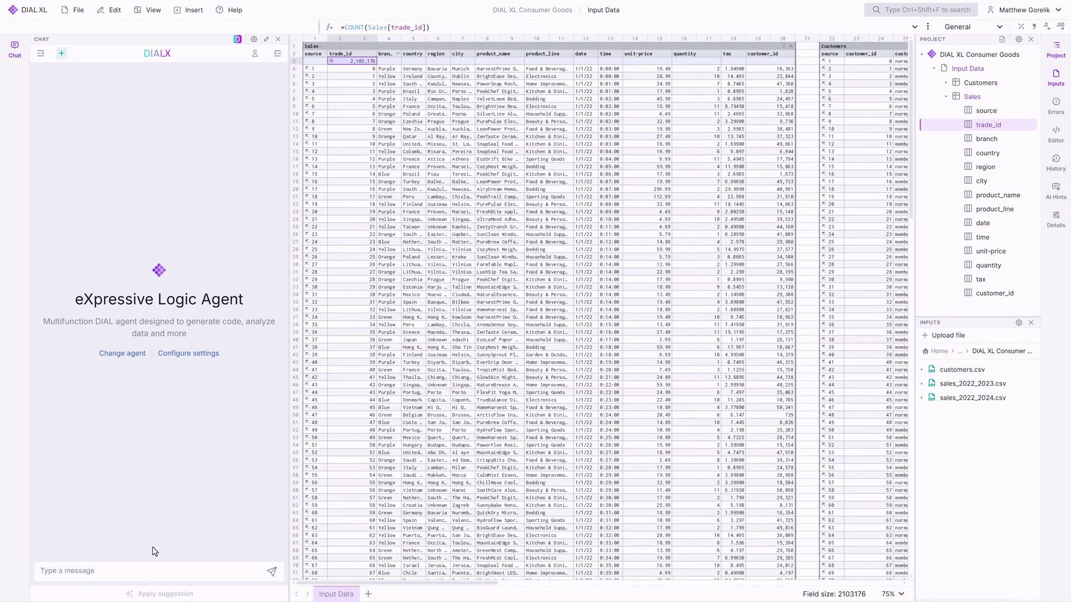
# Ask the chat agent "What is the a branch that generates the highest revenue?"
pyautogui.click(153, 569)
pyautogui.write('What is the a branch that generates the highest revenue?')
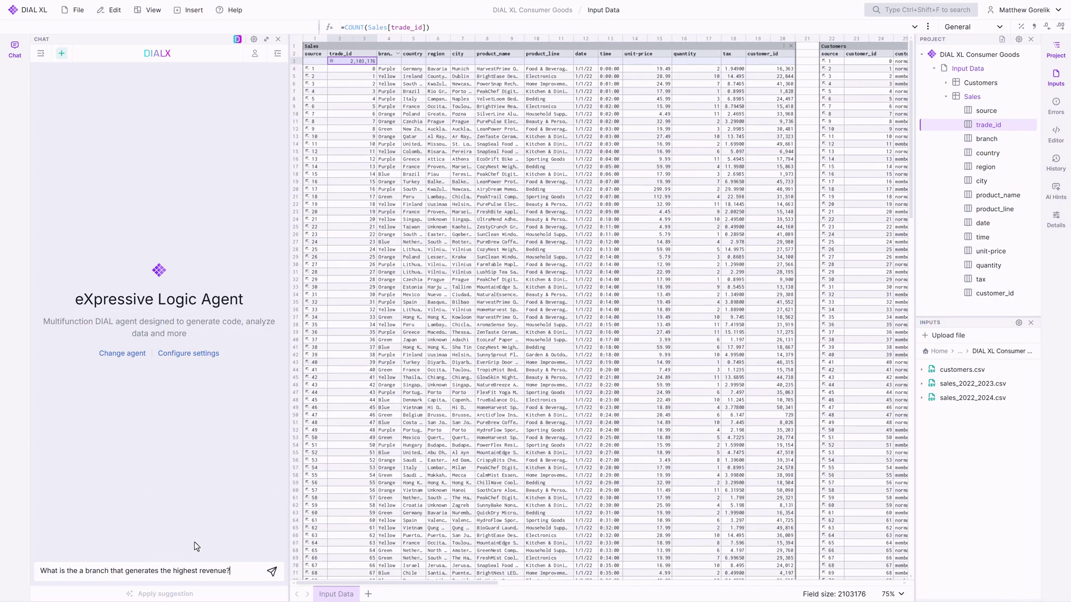
pyautogui.click(272, 572)
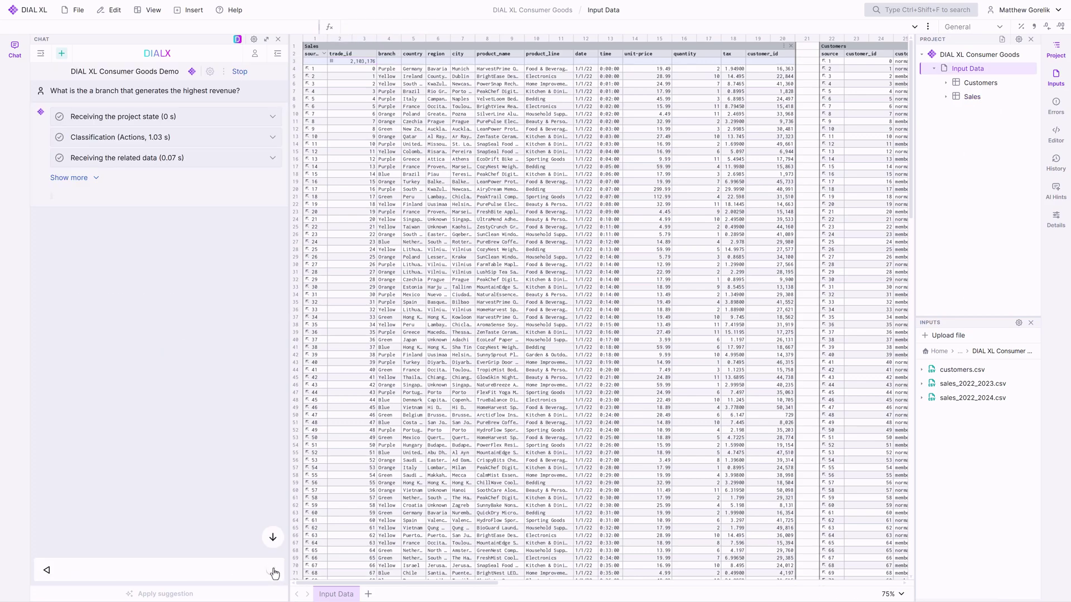
# Review the answer's processing stages, the Generate Actions details and the suggested changes for the branch revenue analysis
pyautogui.click(103, 178)
pyautogui.click(221, 222)
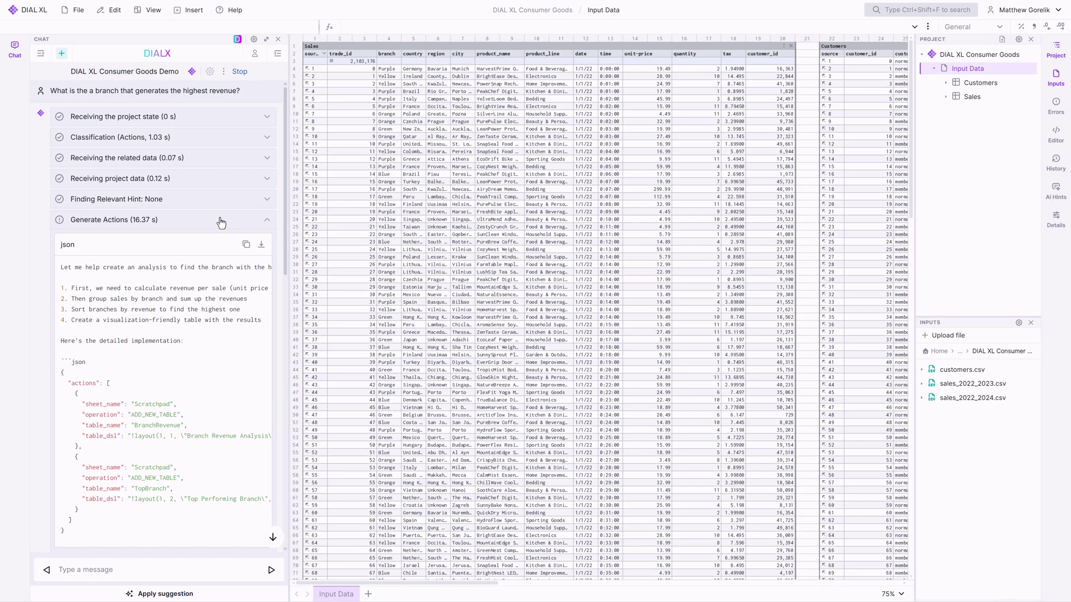
pyautogui.click(222, 222)
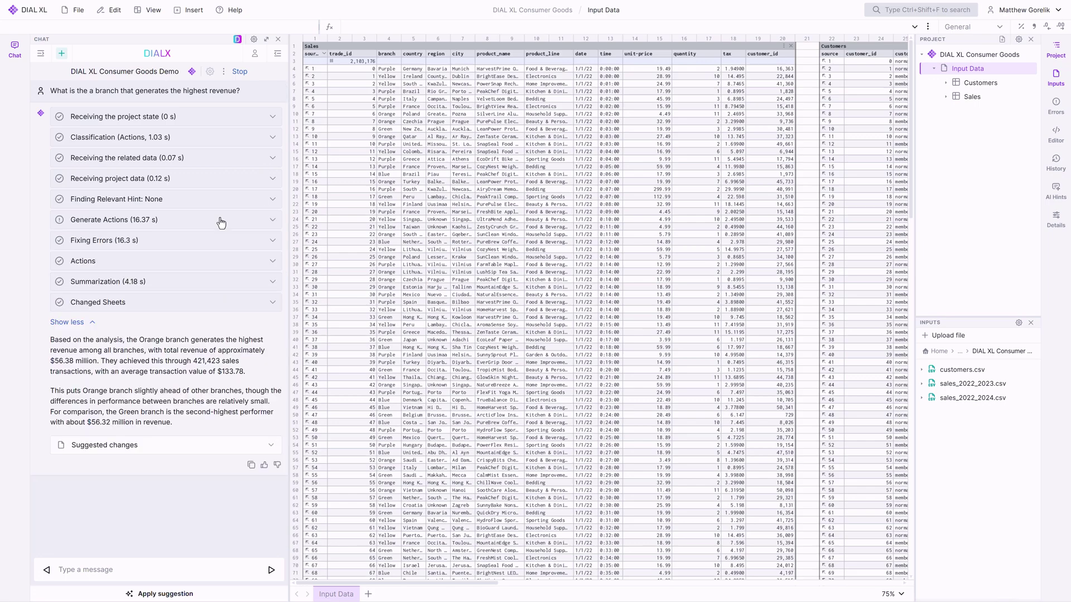
pyautogui.click(213, 452)
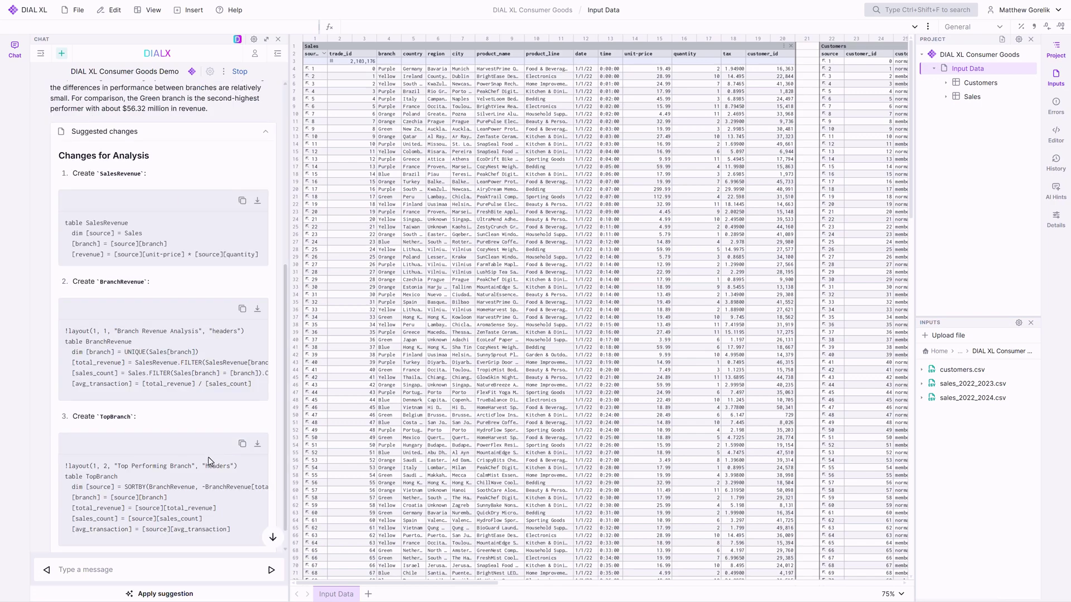
# Apply the suggested branch revenue tables to the project and hide the project and inputs panes
pyautogui.click(200, 594)
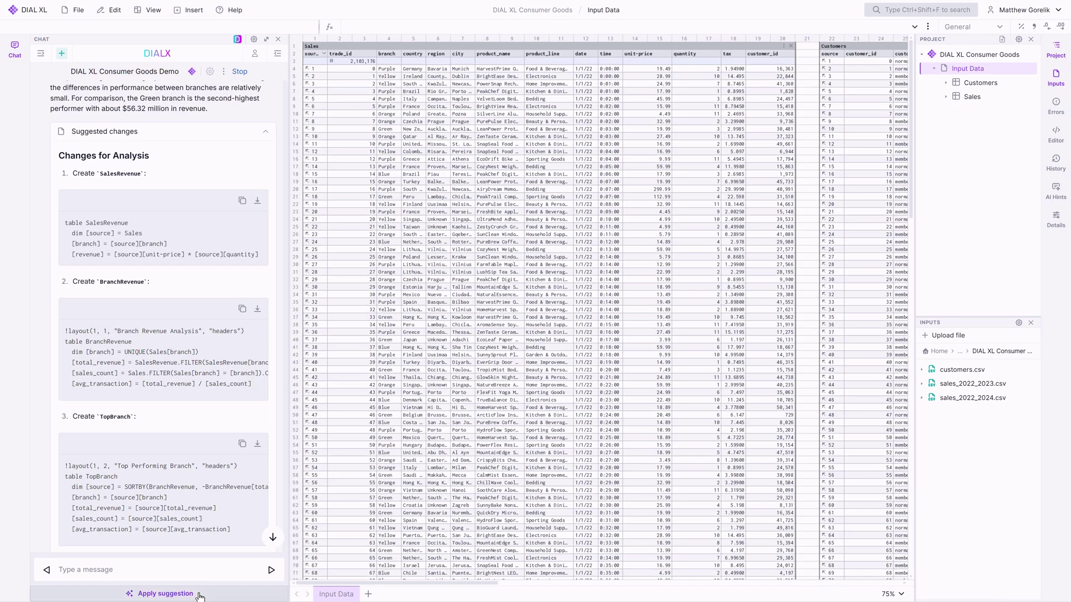
pyautogui.click(1055, 49)
pyautogui.click(1052, 77)
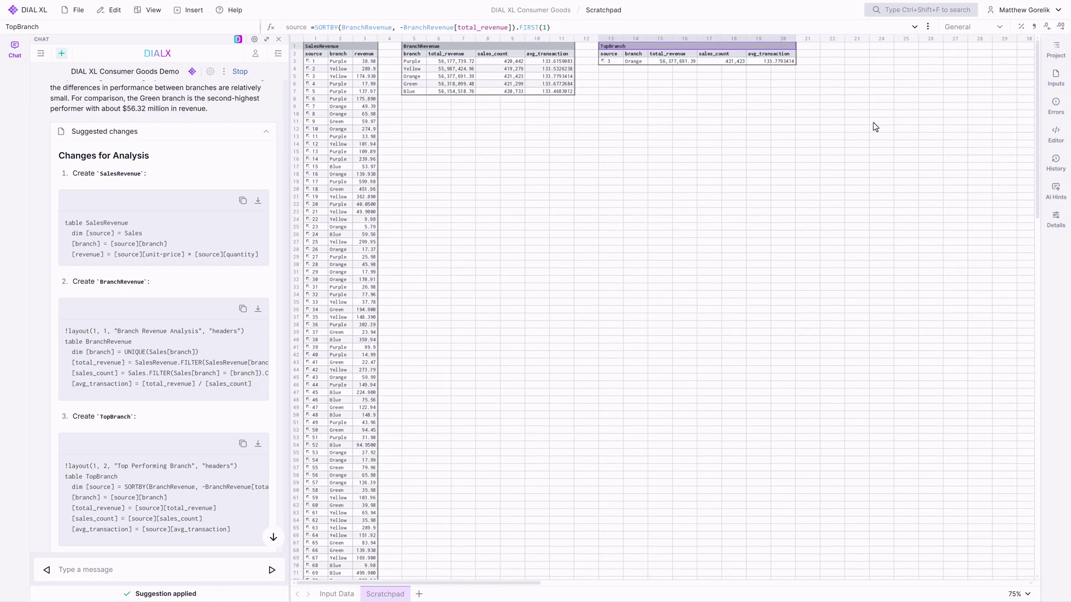
# Inspect the formulas of total_revenue in BranchRevenue and of source and branch in TopBranch
pyautogui.click(273, 537)
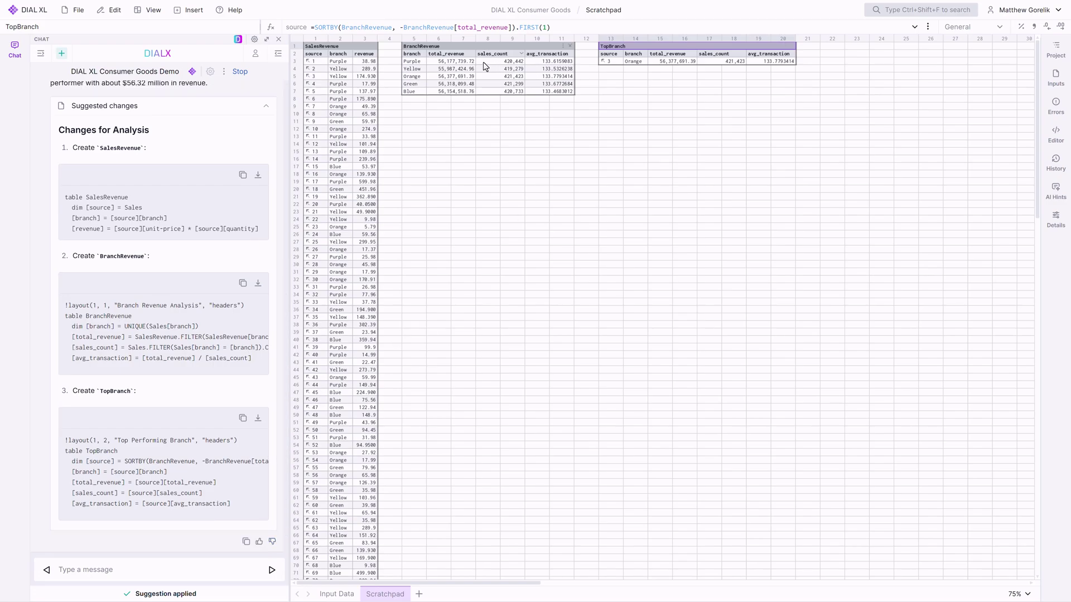
pyautogui.click(451, 62)
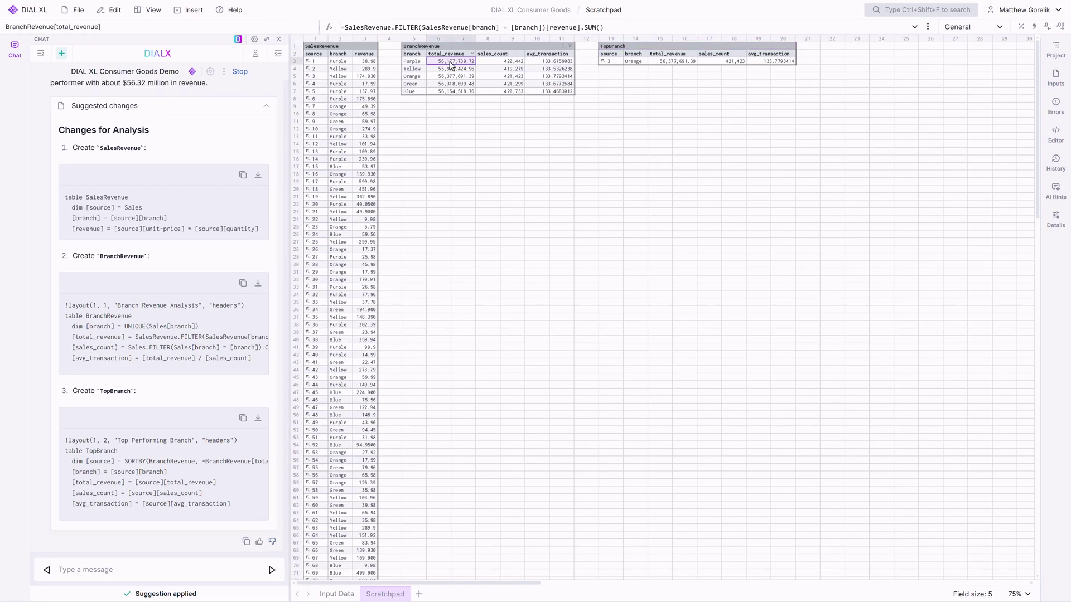
pyautogui.click(608, 54)
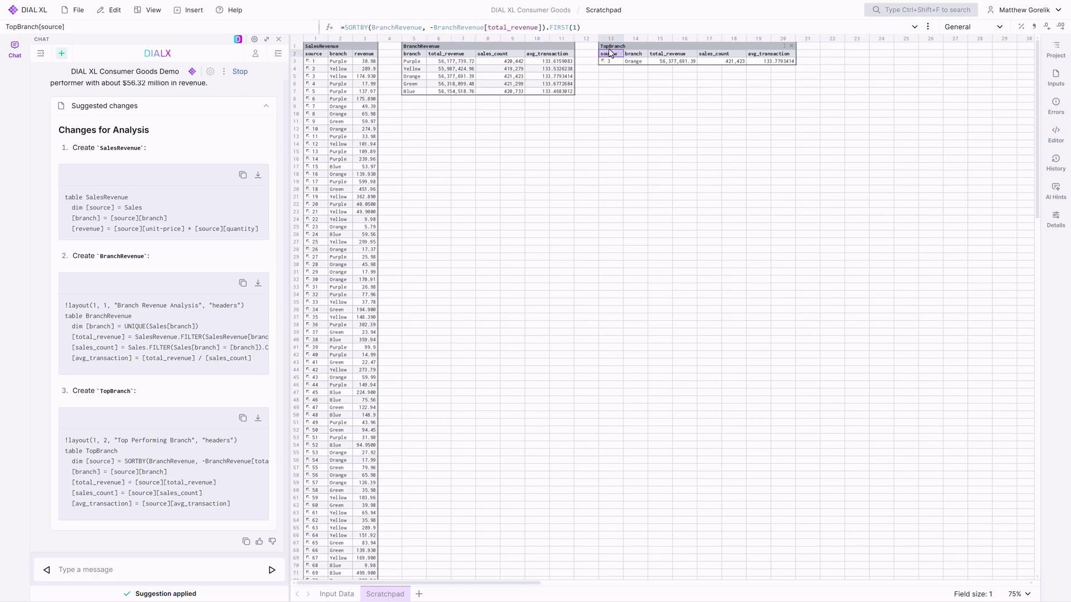
pyautogui.click(635, 61)
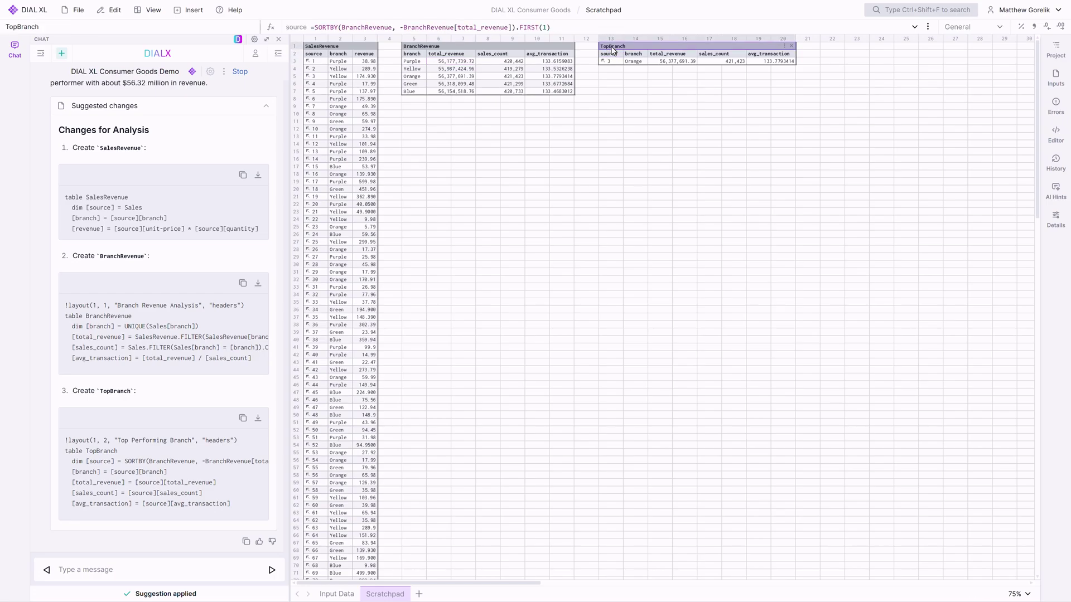
# Ask the chat agent "Within top performing branch, what age group and gender brings highest revenue?"
pyautogui.click(223, 570)
pyautogui.write('Within top performing branch, what age group and gender brings highest revenue?')
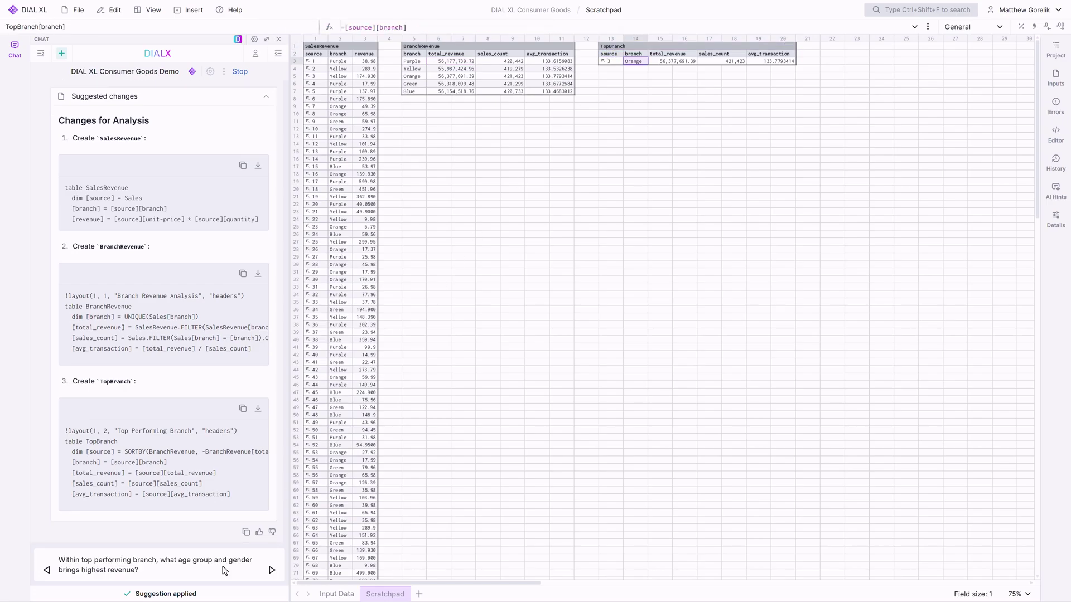
pyautogui.press('Return')
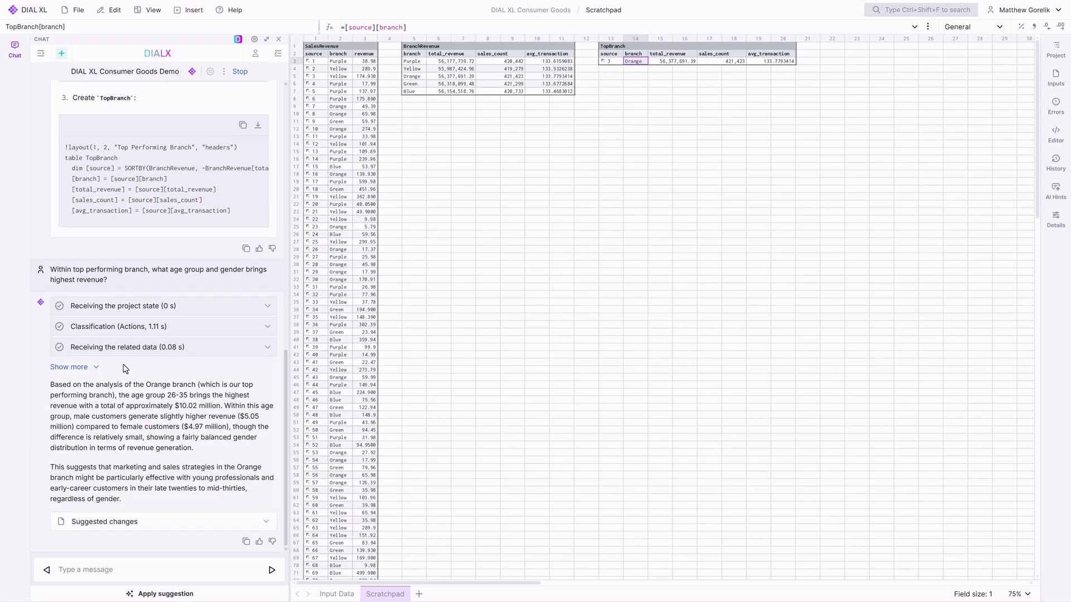
# Review the processing stages and Generate Actions plan behind the age group and gender answer
pyautogui.click(88, 368)
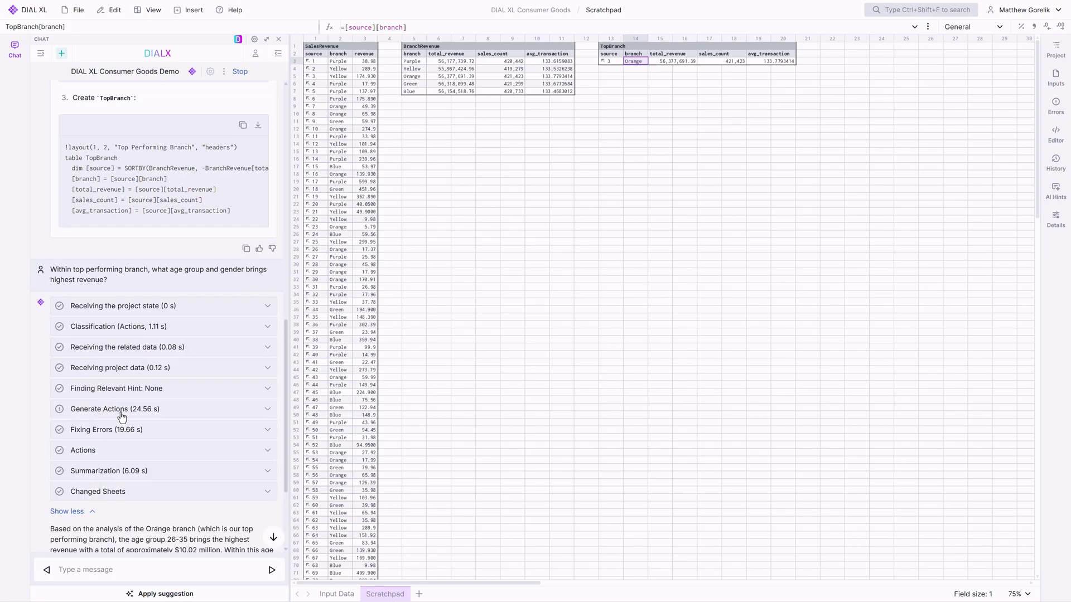
pyautogui.click(121, 415)
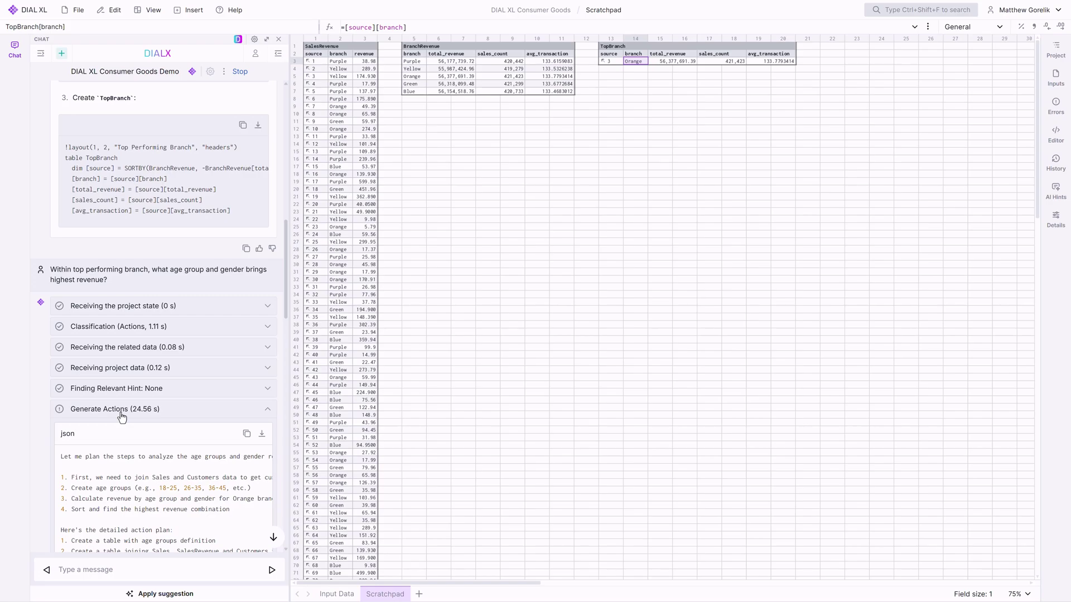
pyautogui.click(122, 416)
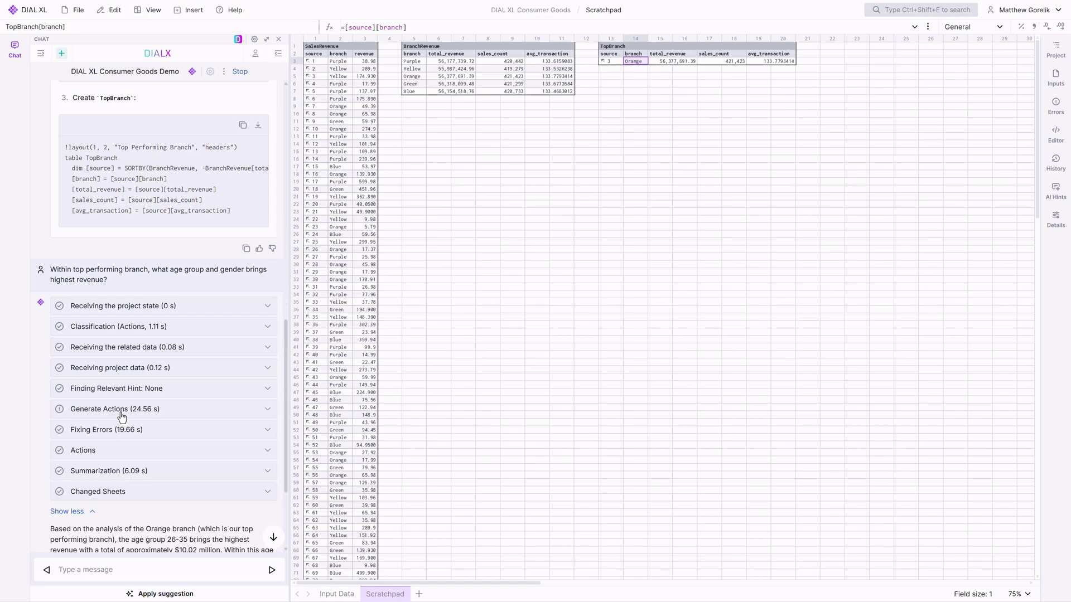
pyautogui.scroll(-3, 122, 416)
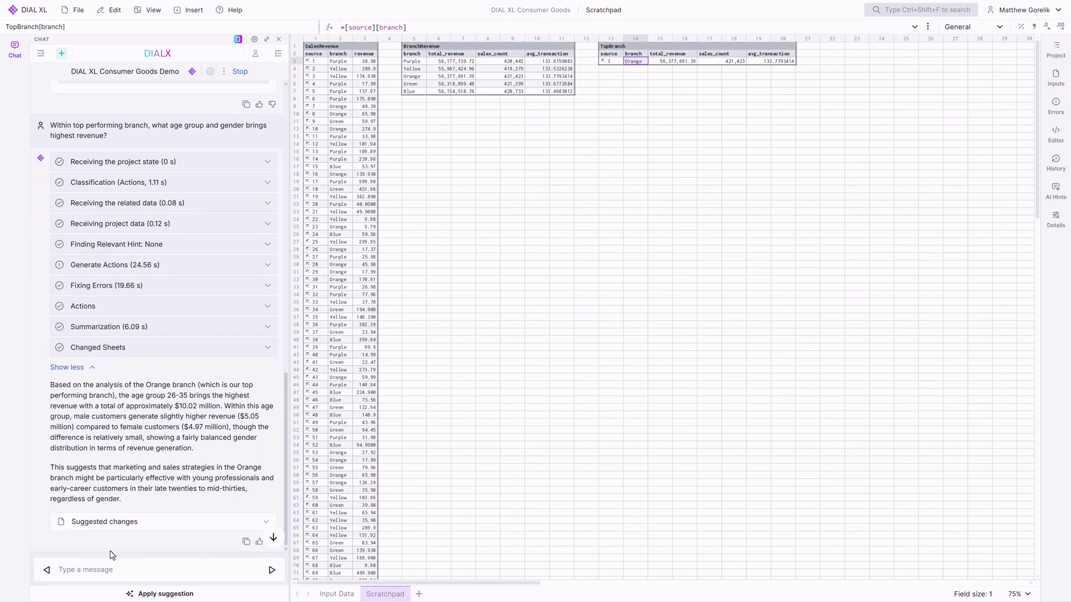
# Apply the suggested age and gender tables and inspect the formulas of customer_gender, total_revenue and the top age_group
pyautogui.click(162, 593)
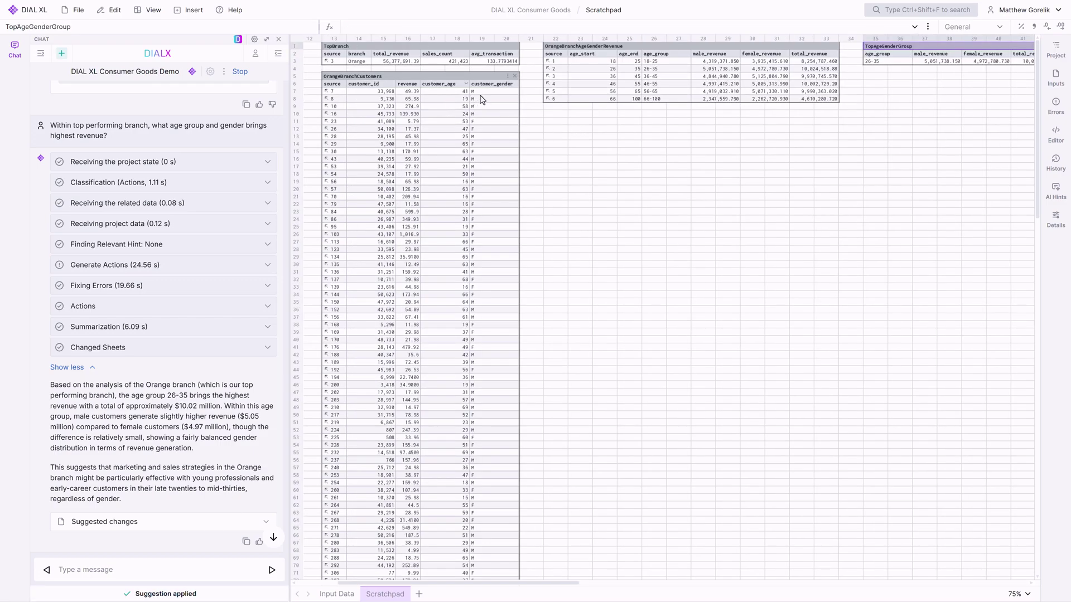
pyautogui.click(483, 94)
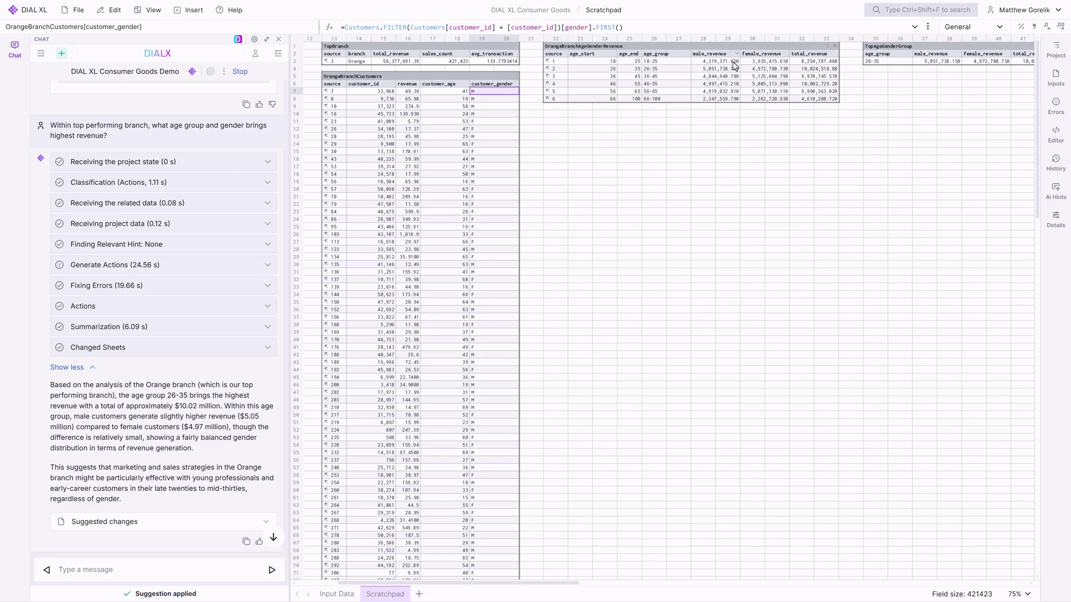
pyautogui.click(808, 69)
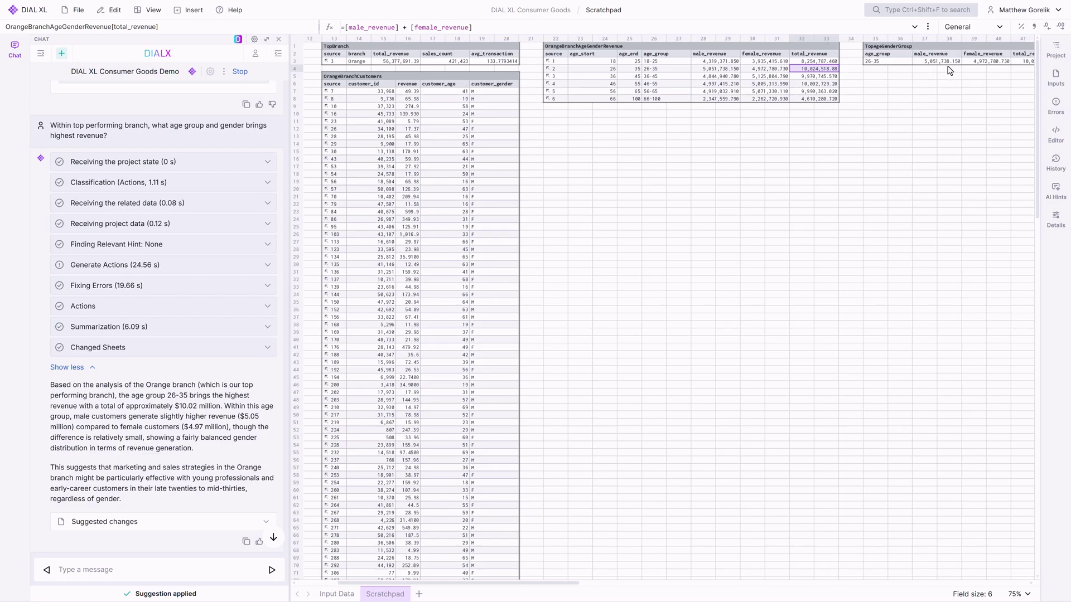
pyautogui.click(892, 47)
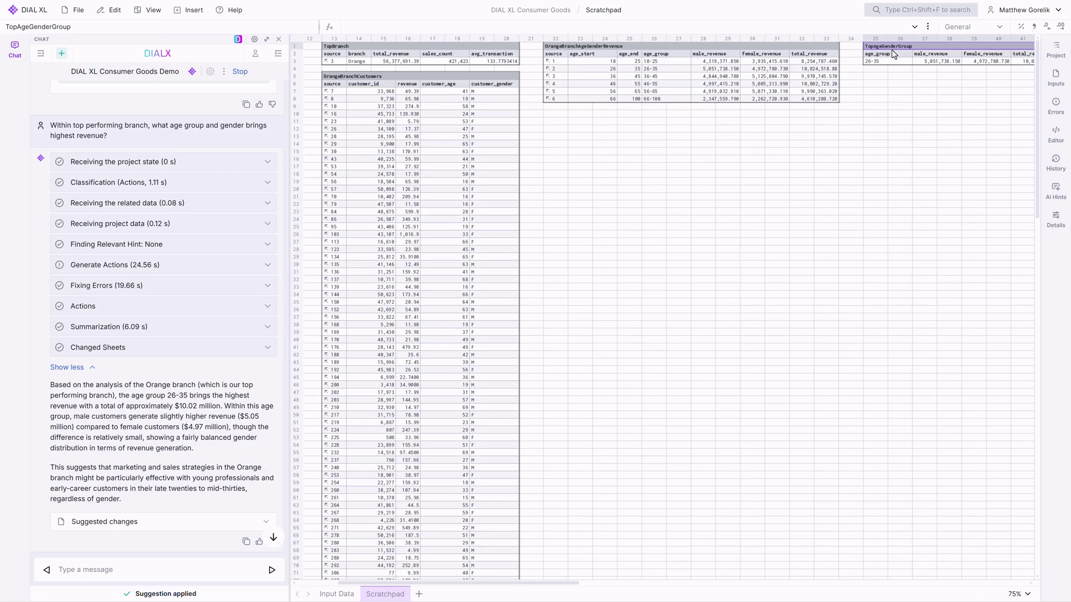
pyautogui.click(883, 63)
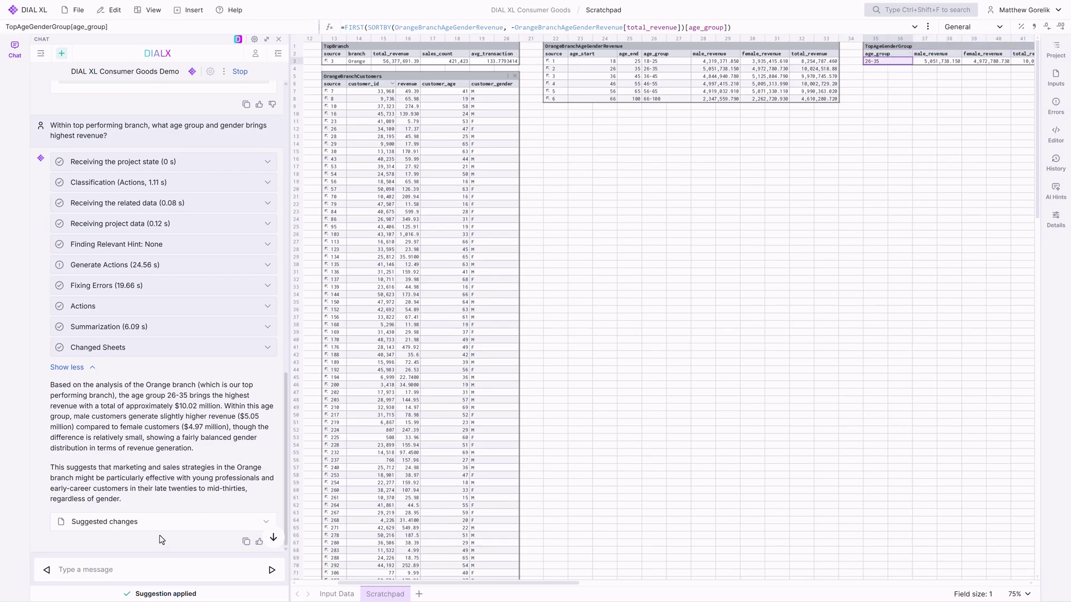
# Ask the agent "Do you see any difference in revenue. In cities with biggest seaport comparing to others?" and expand the answer's processing stages
pyautogui.write('Do you see any difference in revenue. In cities with biggest seaport comparing to others?')
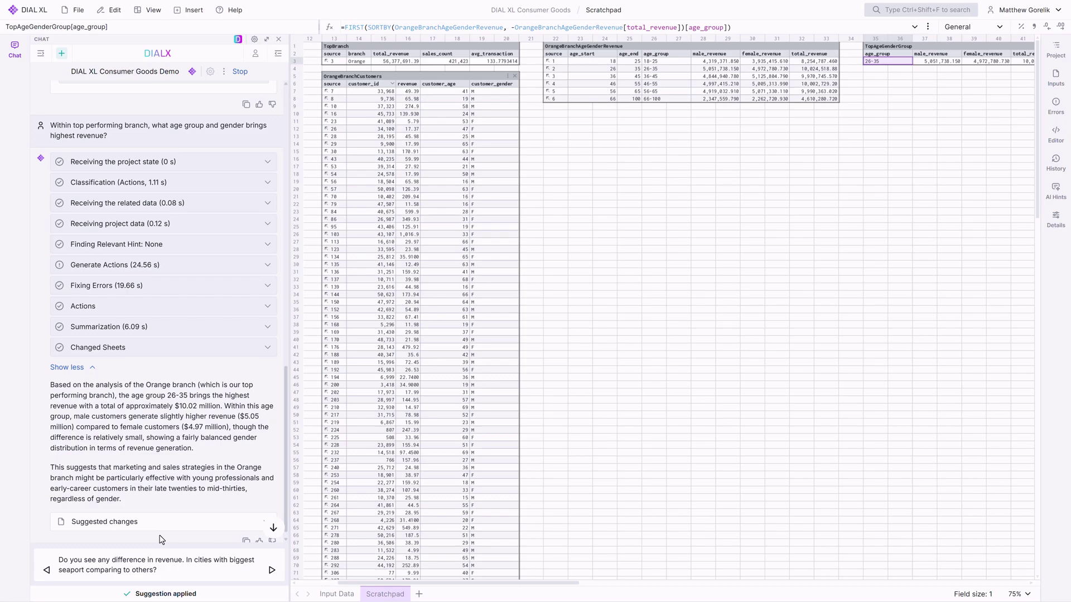
pyautogui.press('Return')
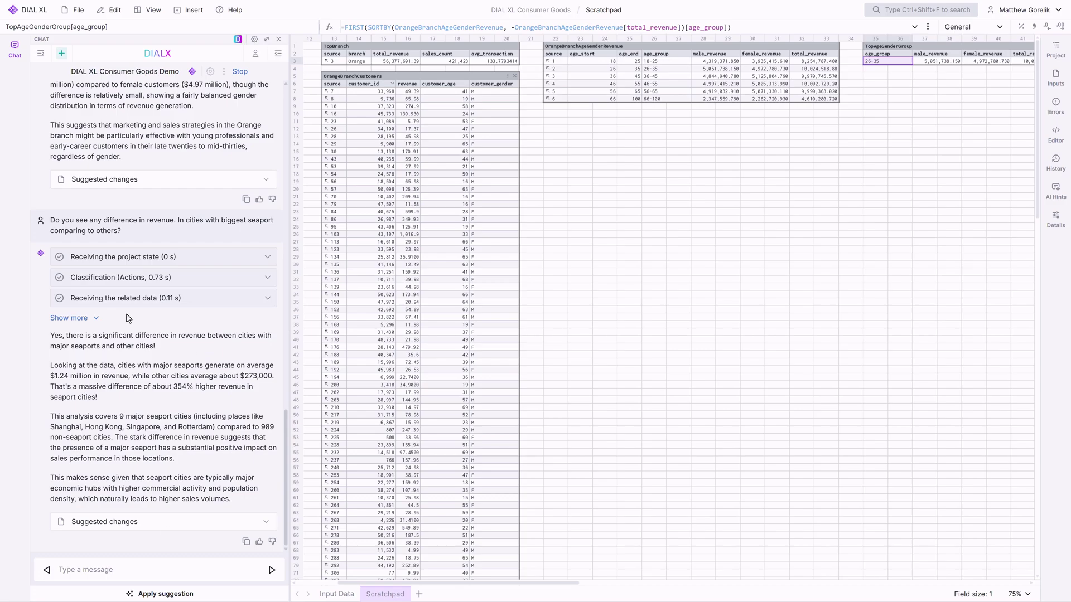
pyautogui.click(92, 319)
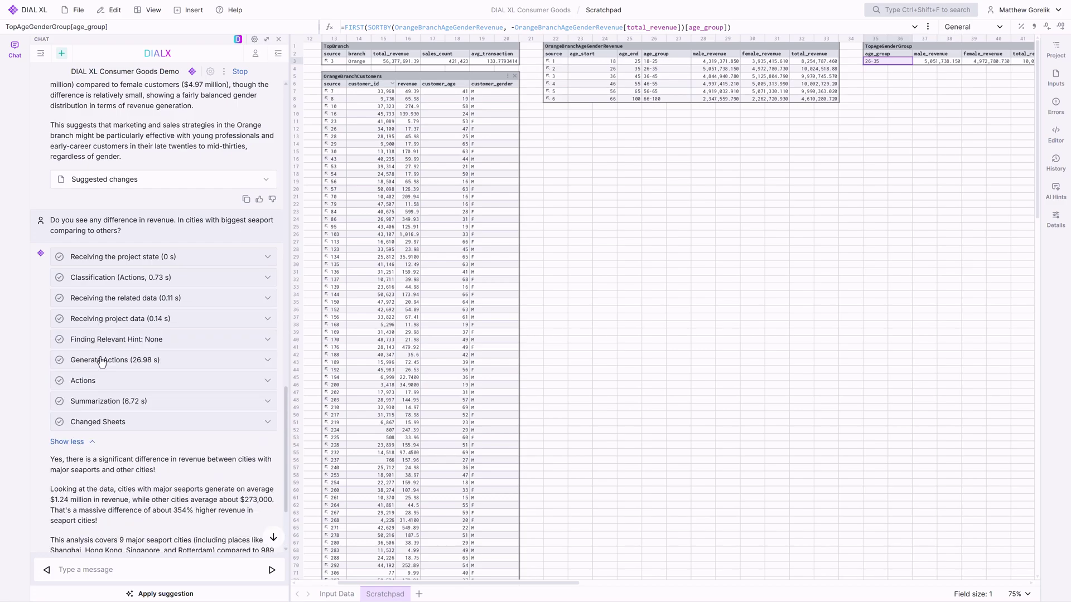
# Review the Generate Actions plan behind the seaport cities revenue answer
pyautogui.click(102, 362)
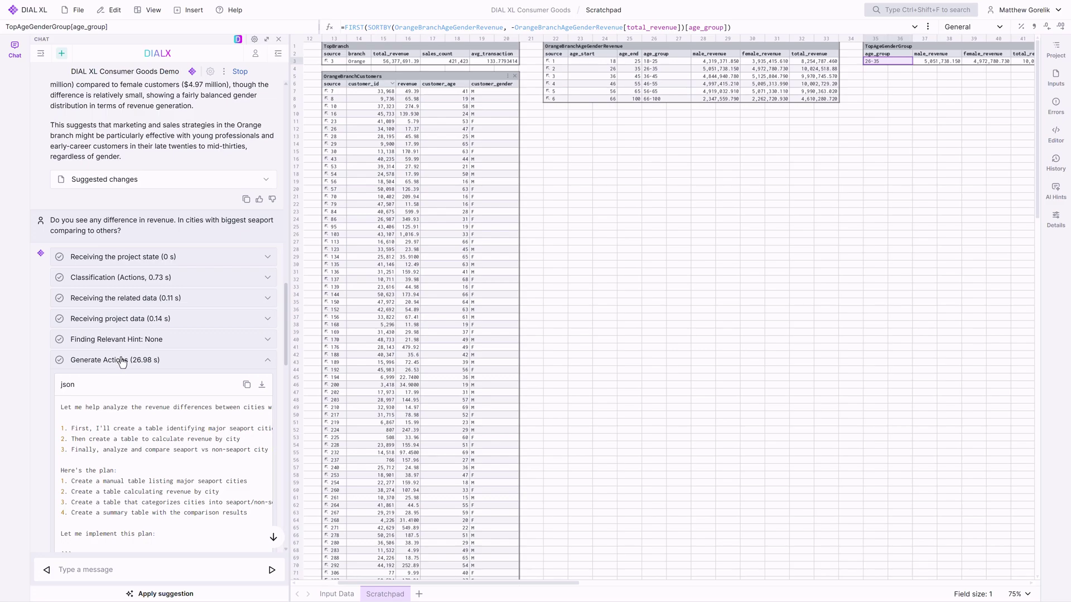
pyautogui.click(122, 361)
pyautogui.scroll(-2, 102, 480)
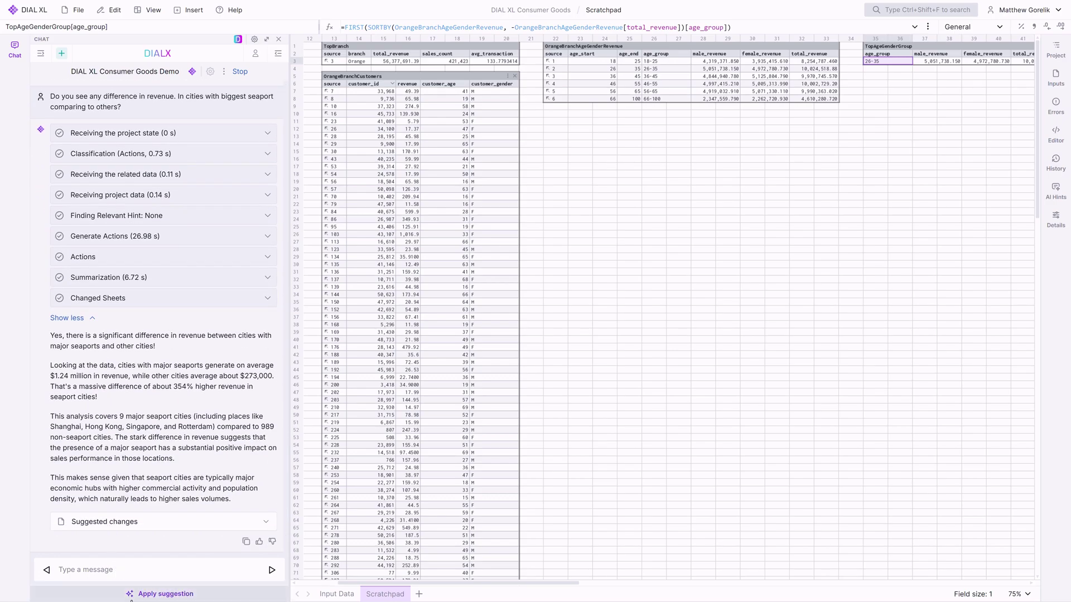
# Apply the suggested seaport comparison tables and inspect the is_seaport formula in CityRevenueComparison
pyautogui.click(131, 596)
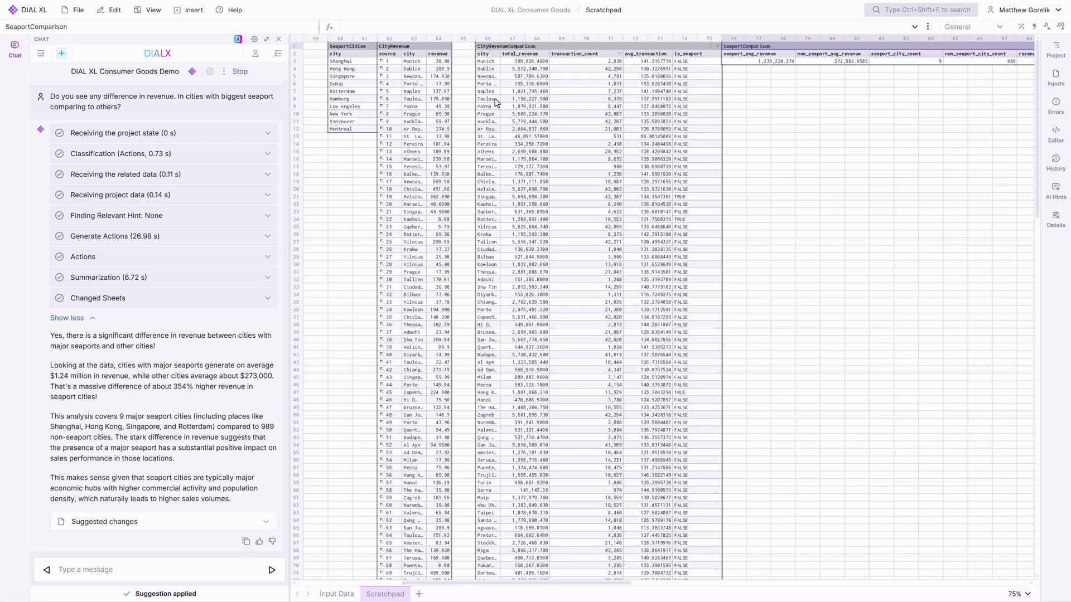
pyautogui.click(682, 221)
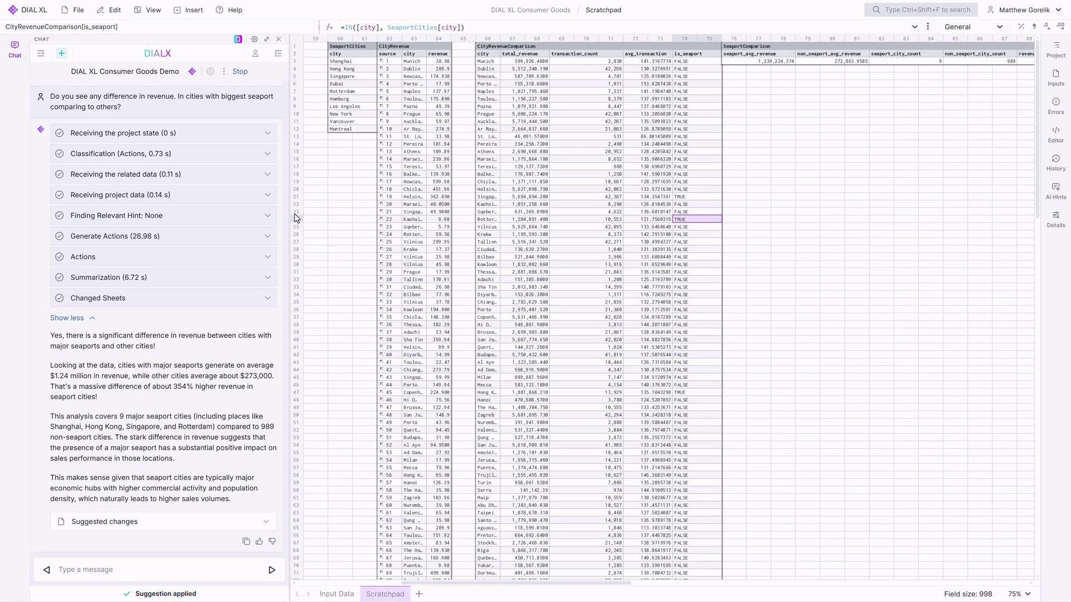
pyautogui.click(333, 137)
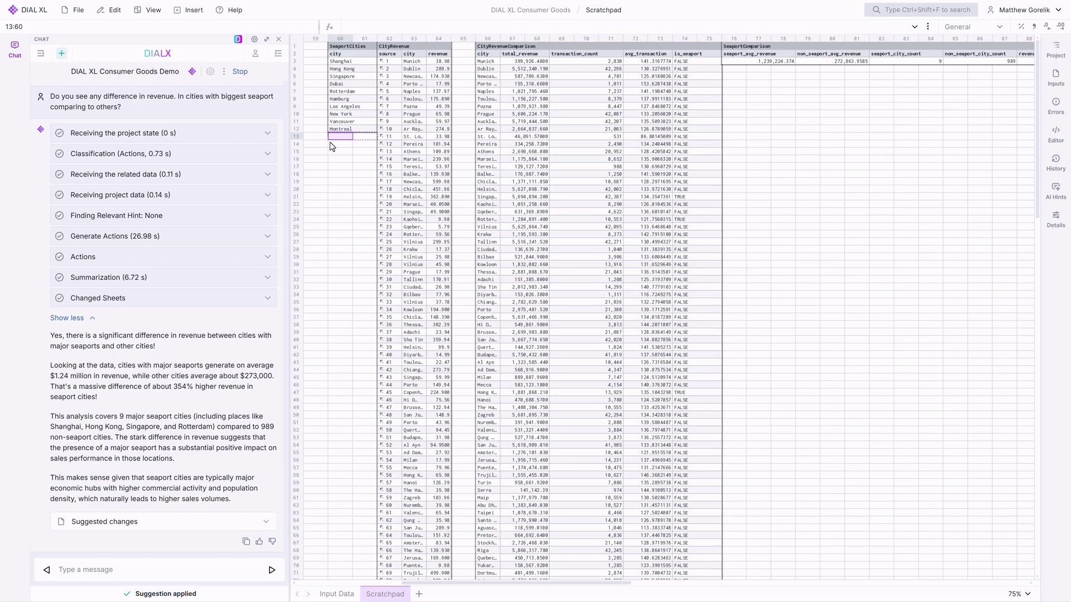
# Share the project with editing by other users and connected conversations allowed, and copy the share link
pyautogui.click(77, 10)
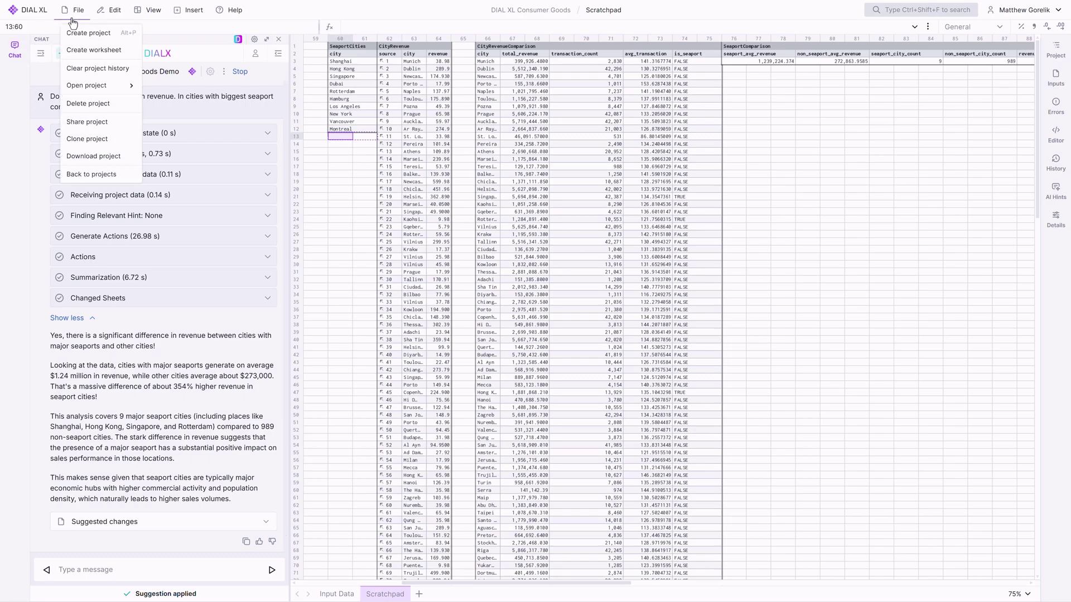
pyautogui.click(78, 120)
pyautogui.click(445, 128)
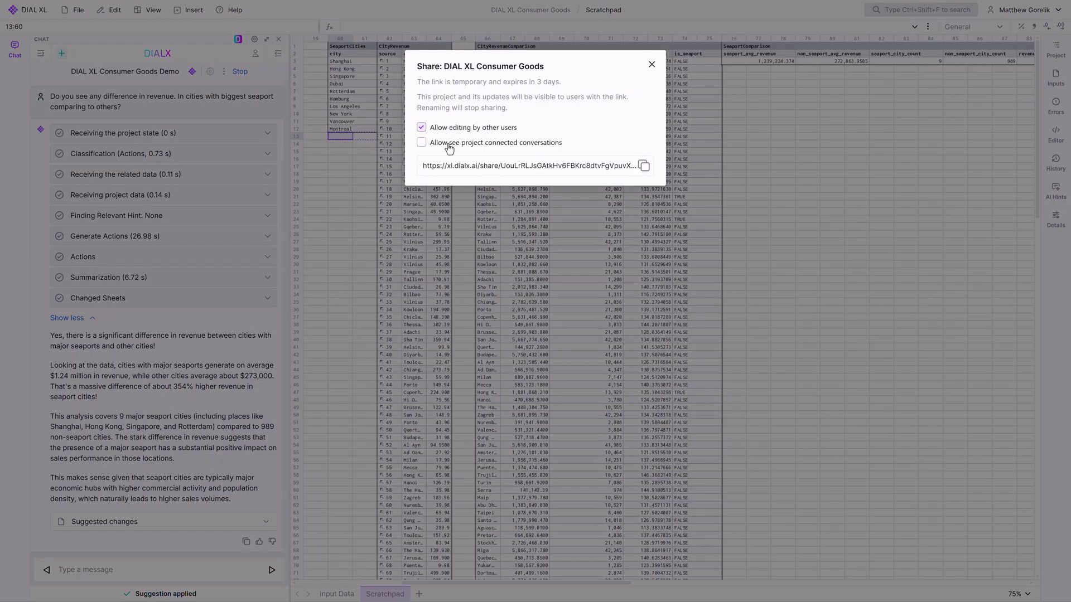
pyautogui.click(444, 143)
pyautogui.click(645, 166)
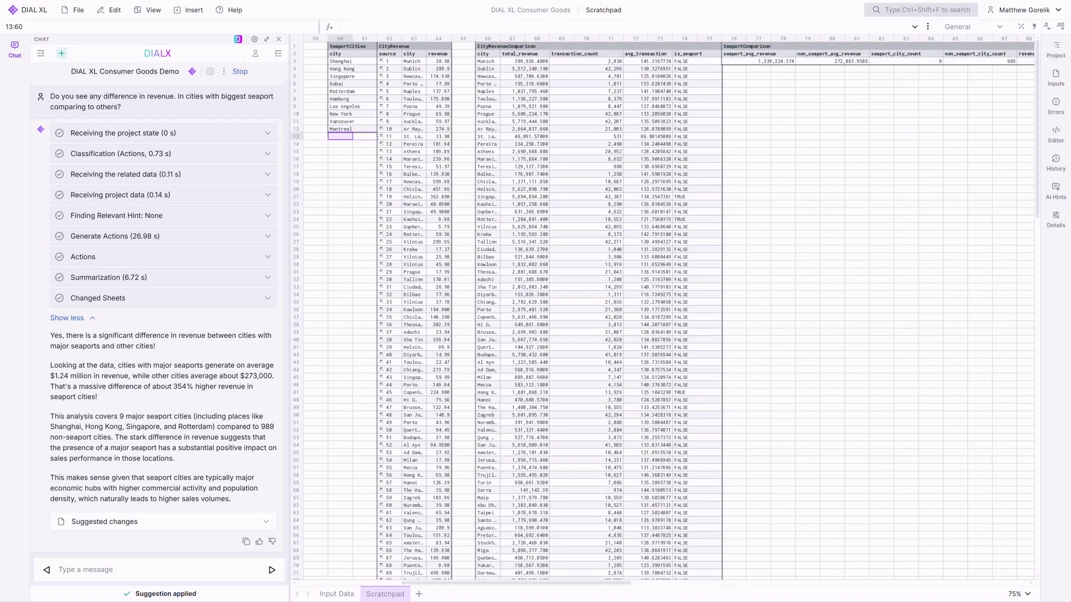
# Switch to the incognito browser window and open the shared project from the copied link
pyautogui.hotkey('alt', 'Tab')
pyautogui.click(427, 167)
pyautogui.hotkey('ctrl', 'v')
pyautogui.press('Return')
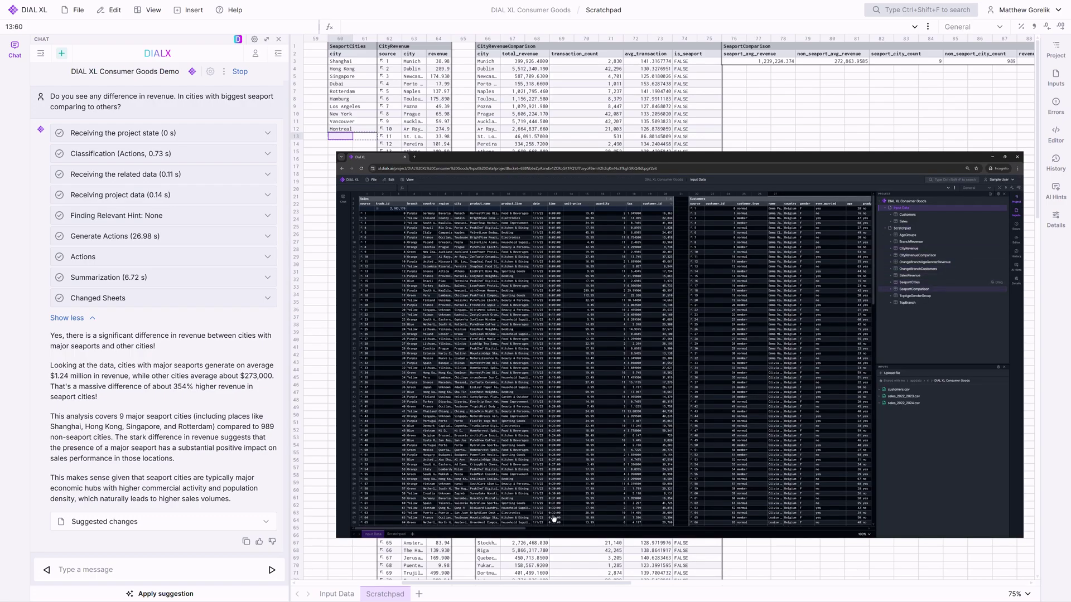
# Add Boston to SeaportCities on the shared project's Scratchpad sheet and inspect the seaport_avg_revenue formula in SeaportComparison
pyautogui.click(396, 534)
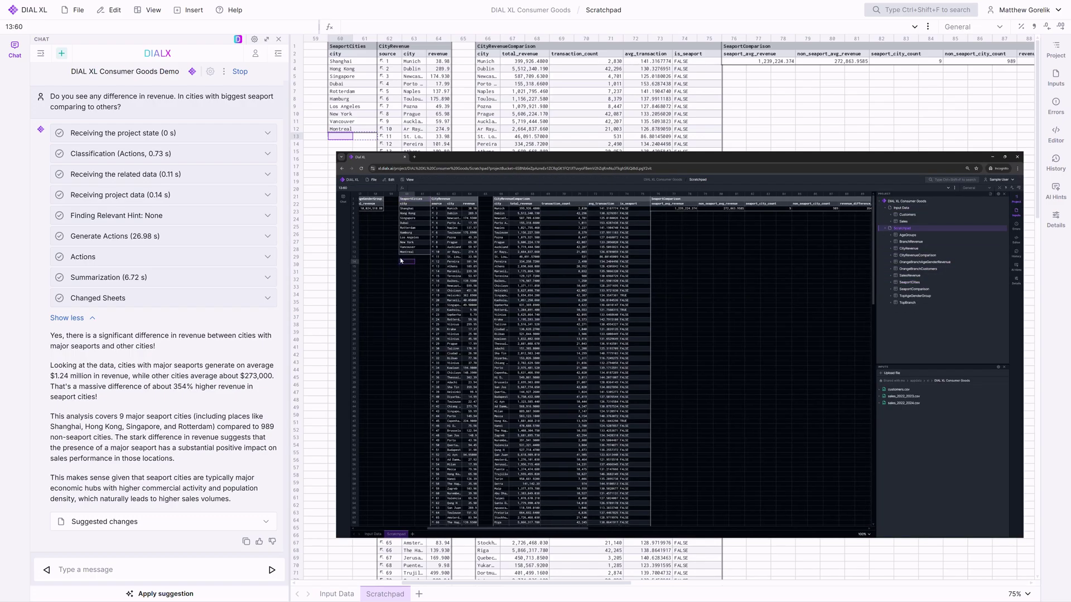
pyautogui.hotkey('ctrl', 'v')
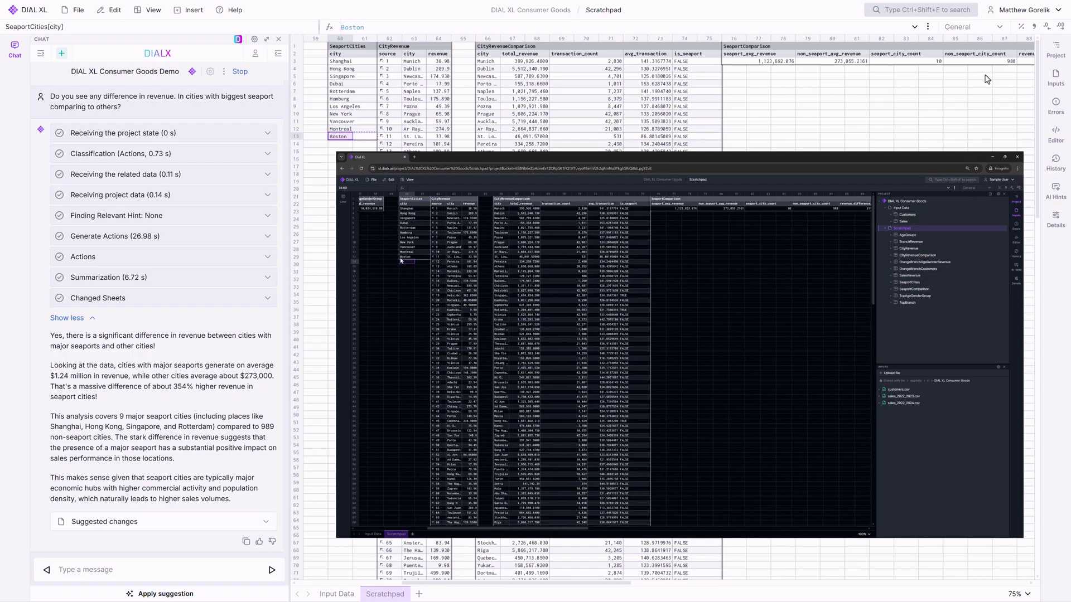
pyautogui.click(763, 63)
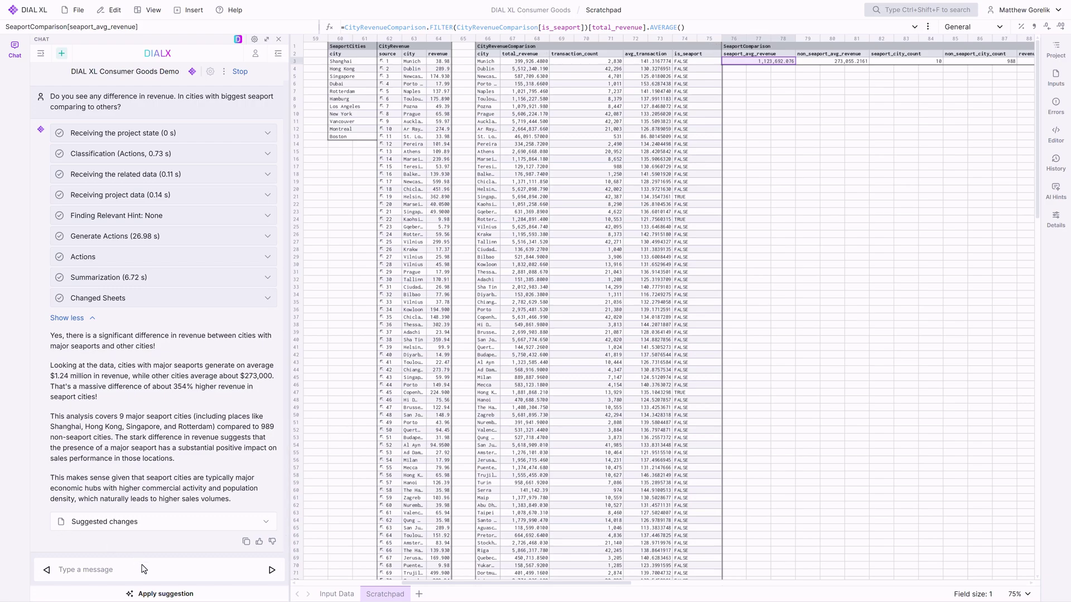
# Ask the chat agent "What are the total sales by product line and region?"
pyautogui.click(144, 569)
pyautogui.hotkey('ctrl', 'v')
pyautogui.press('Return')
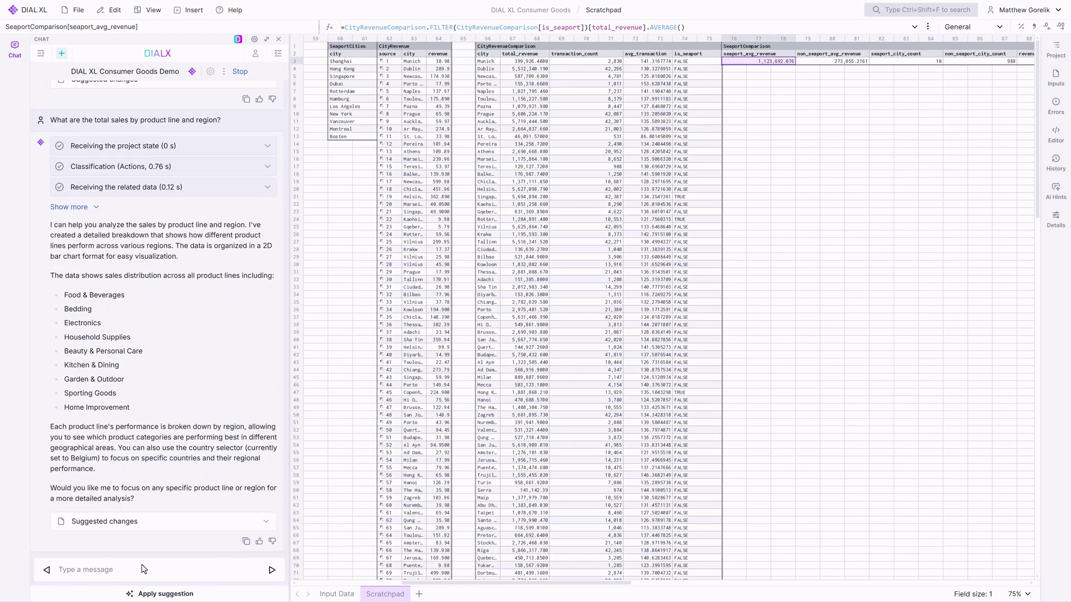
# Apply the suggested product line and region sales chart and set its country to Canada
pyautogui.click(153, 594)
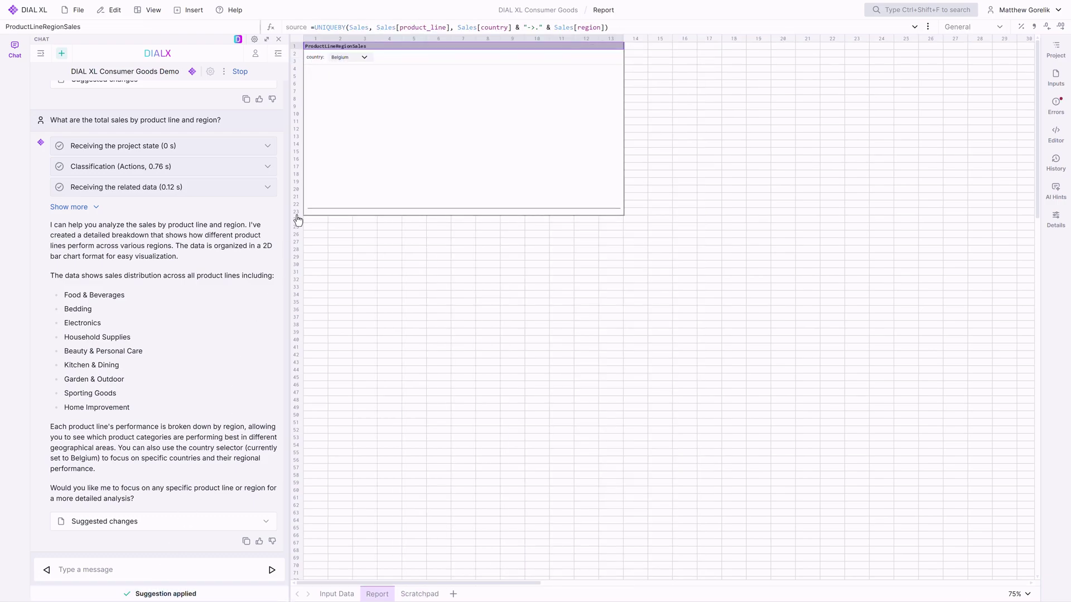
pyautogui.click(358, 59)
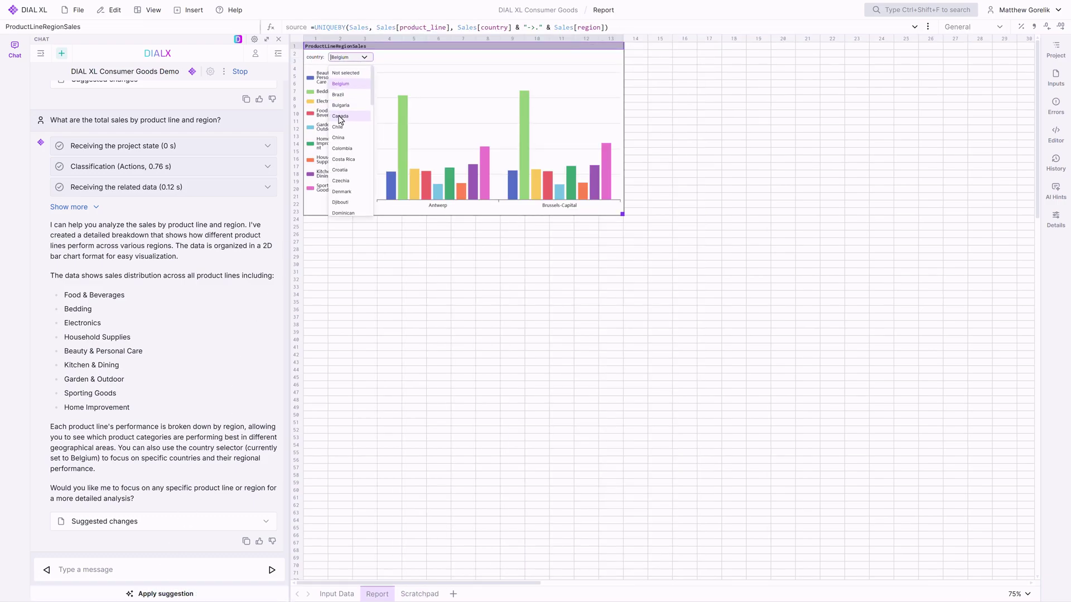
pyautogui.click(340, 118)
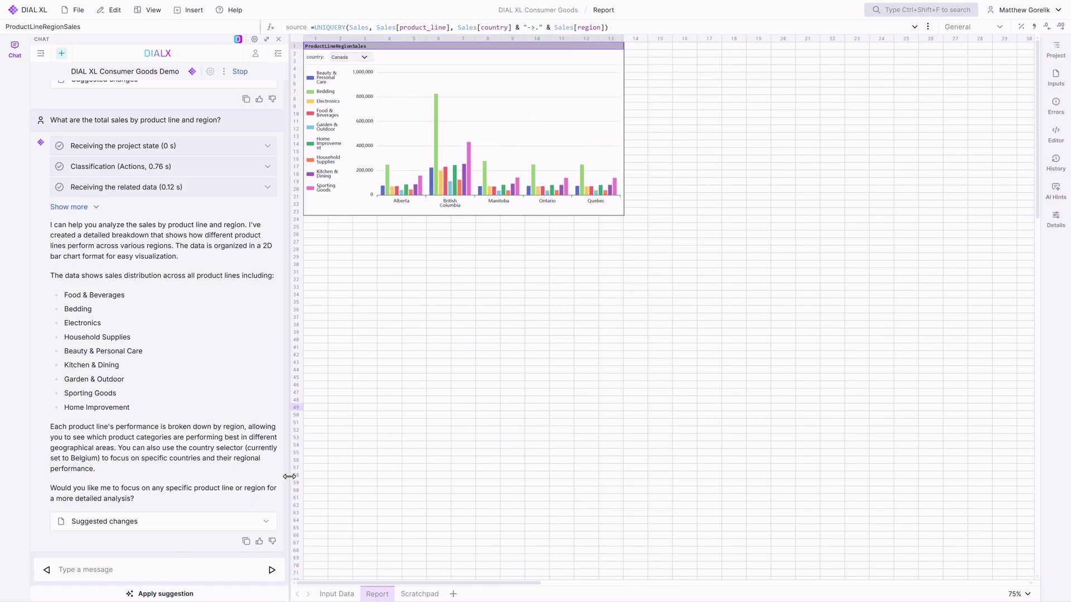
# Ask "Can you create revenue breakdown month by month" and "Can you give revenue breakdown by product type", applying each suggested chart
pyautogui.press('Return')
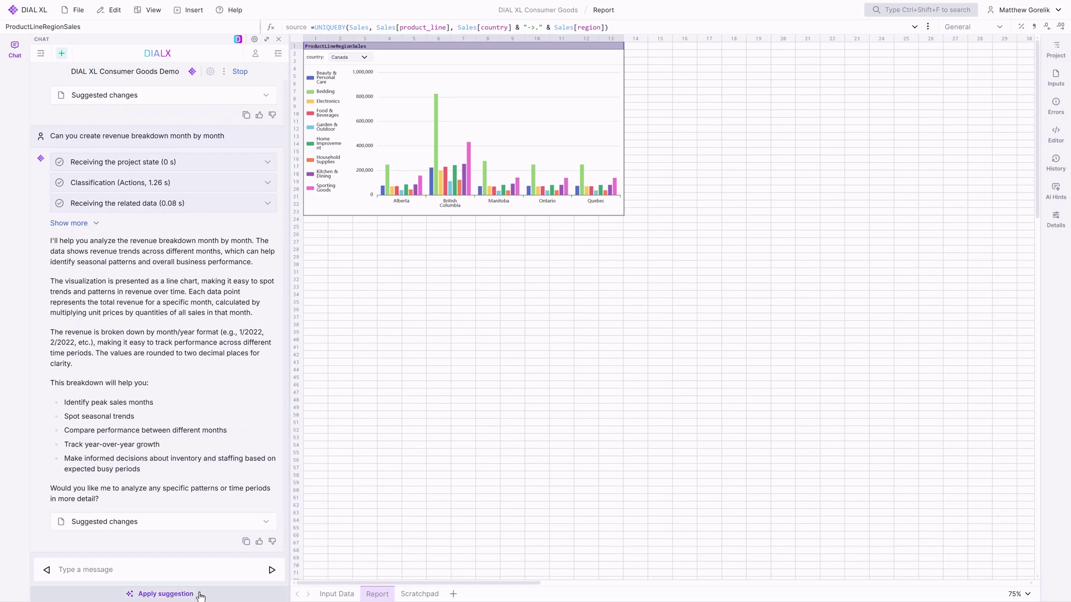
pyautogui.click(168, 594)
pyautogui.write('Can you give revenue breakdown by product type')
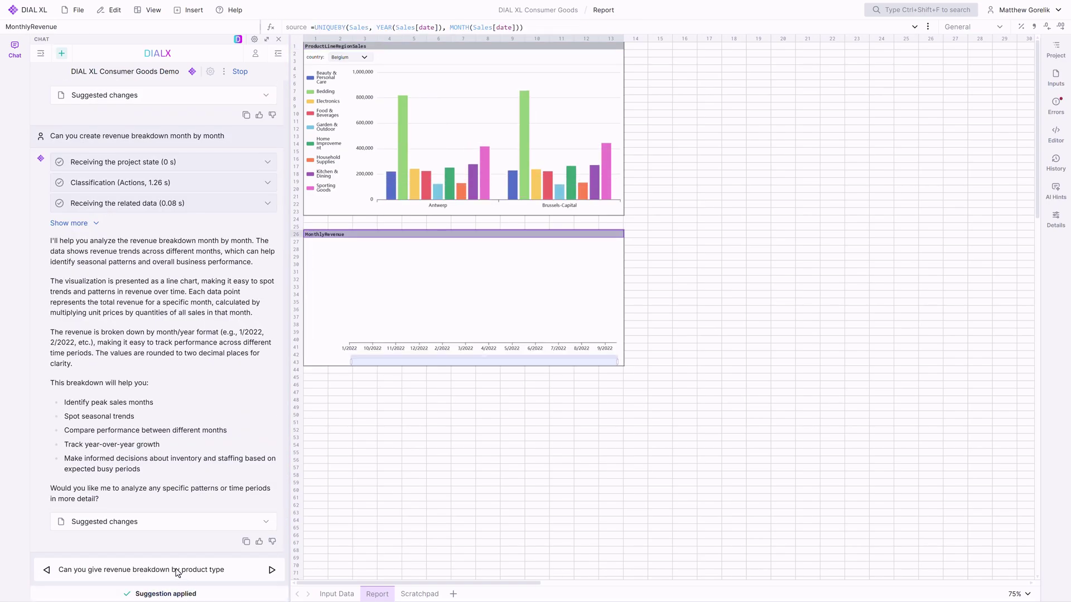
pyautogui.press('Return')
pyautogui.click(152, 594)
# Ask "Can you give be complete (all branches) revenue breakdown by age and gender?" and apply the suggested table
pyautogui.write('Can you give complete revenue breakdown by age and gender?')
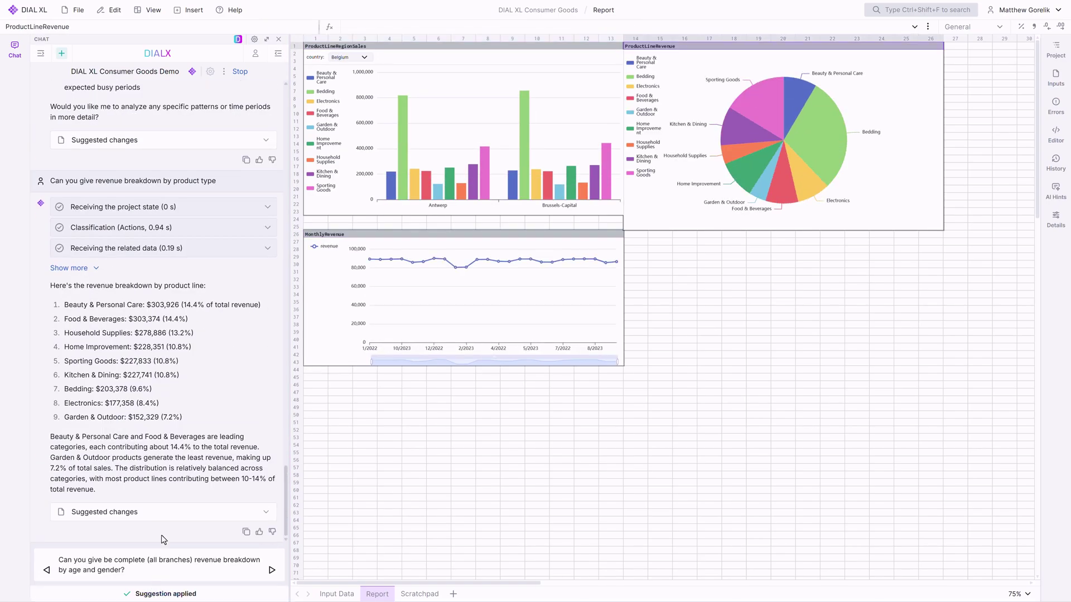
pyautogui.press('Return')
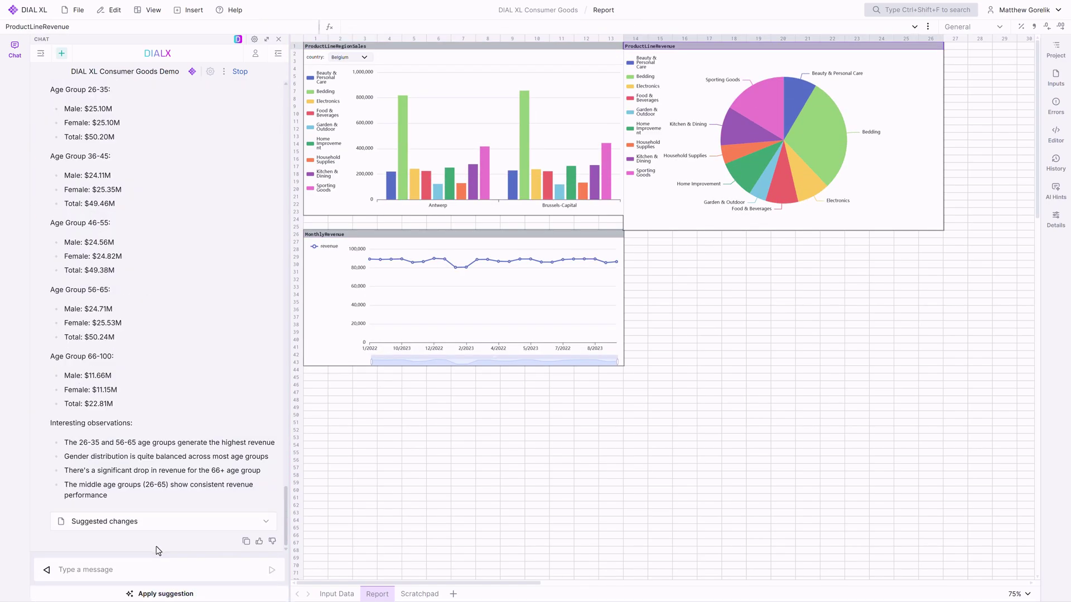
pyautogui.click(152, 594)
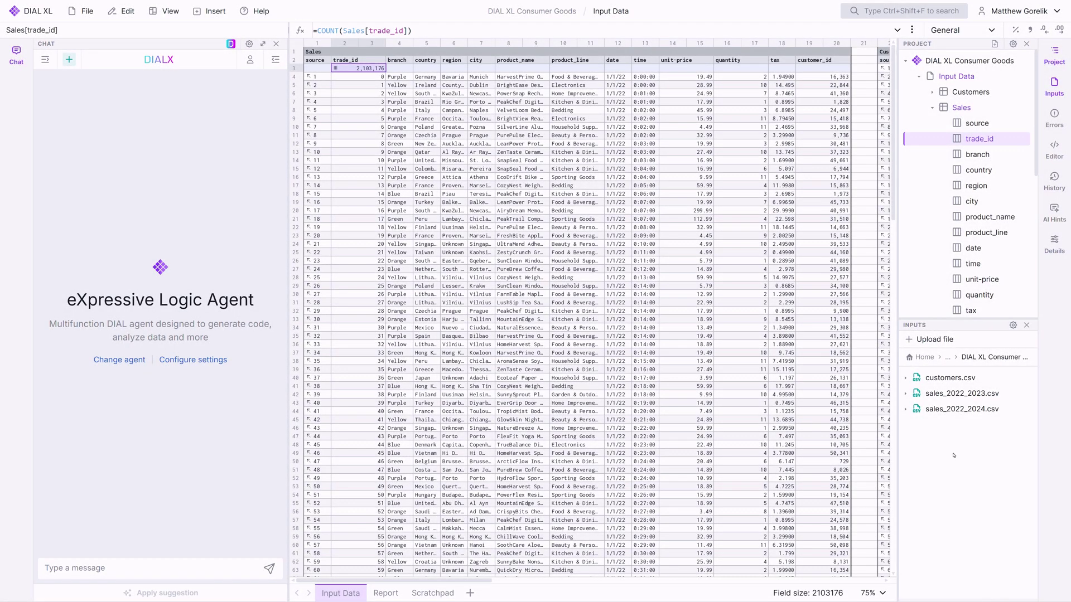
# Expand the sales_2022_2024.csv input and change the Sales table's source formula to read sales_2022_2024.csv
pyautogui.click(954, 411)
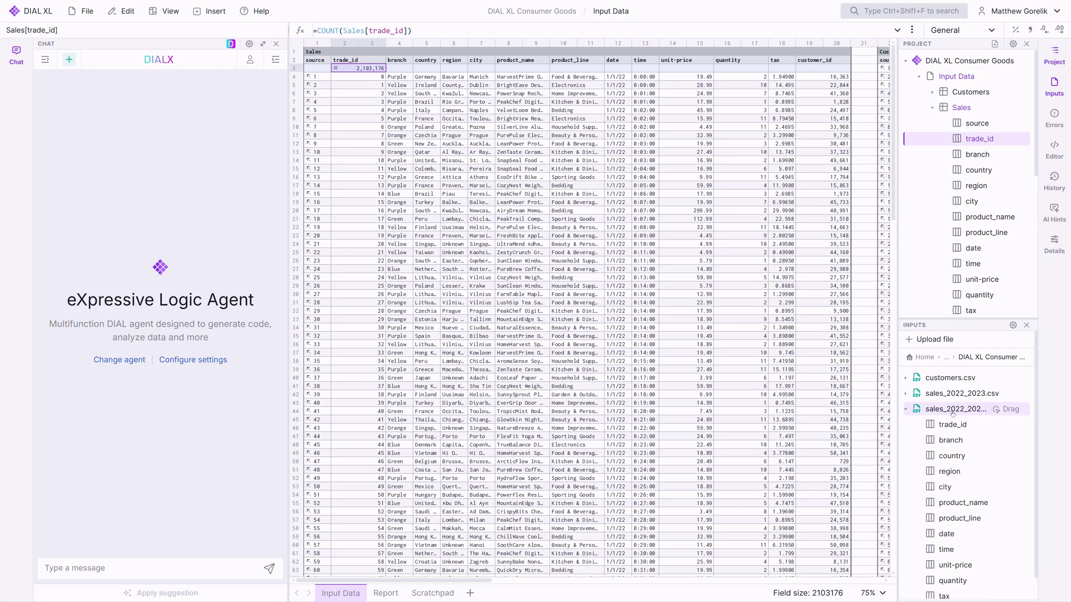
pyautogui.hotkey('ctrl', 'a')
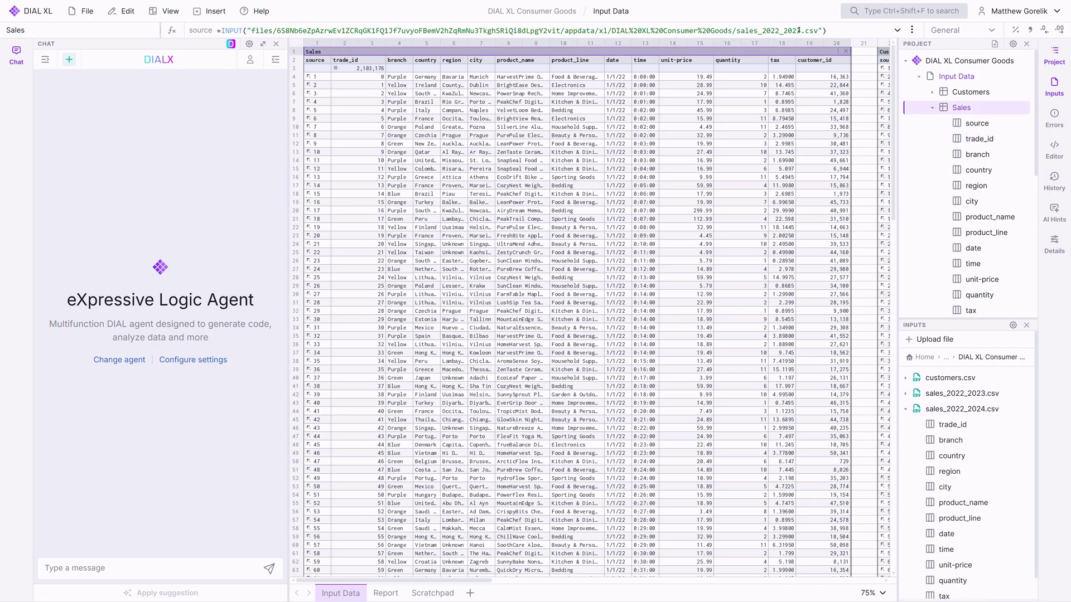
pyautogui.click(826, 30)
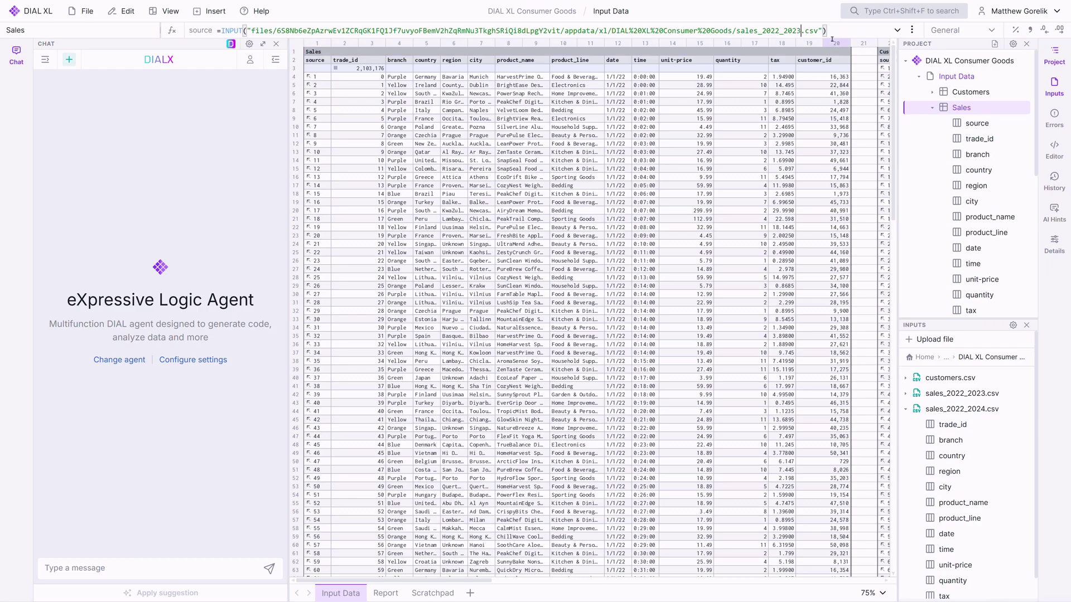
pyautogui.press('BackSpace')
pyautogui.write('4')
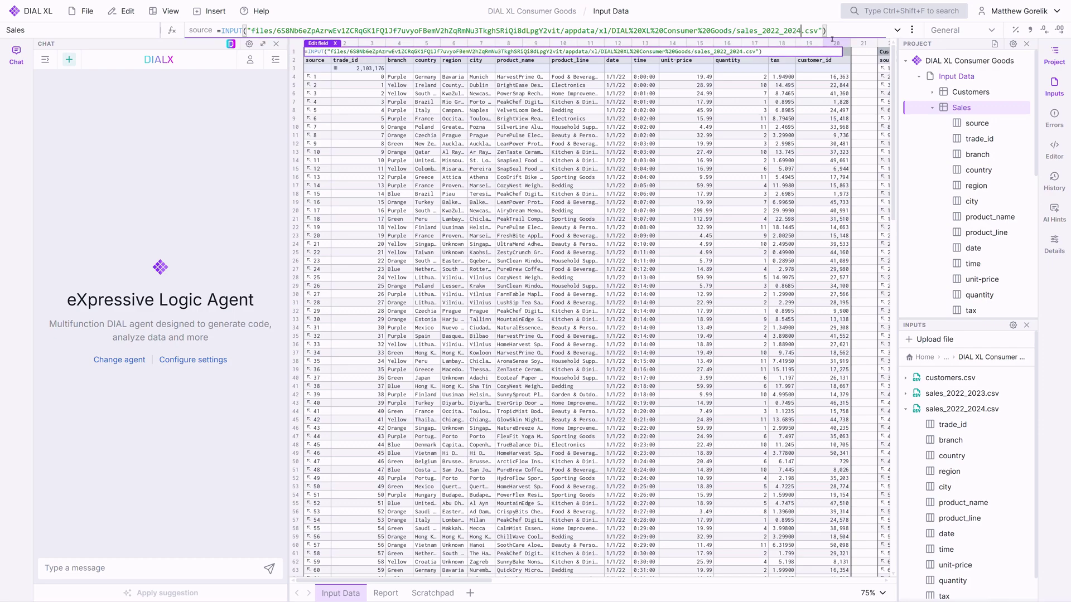
pyautogui.press('Return')
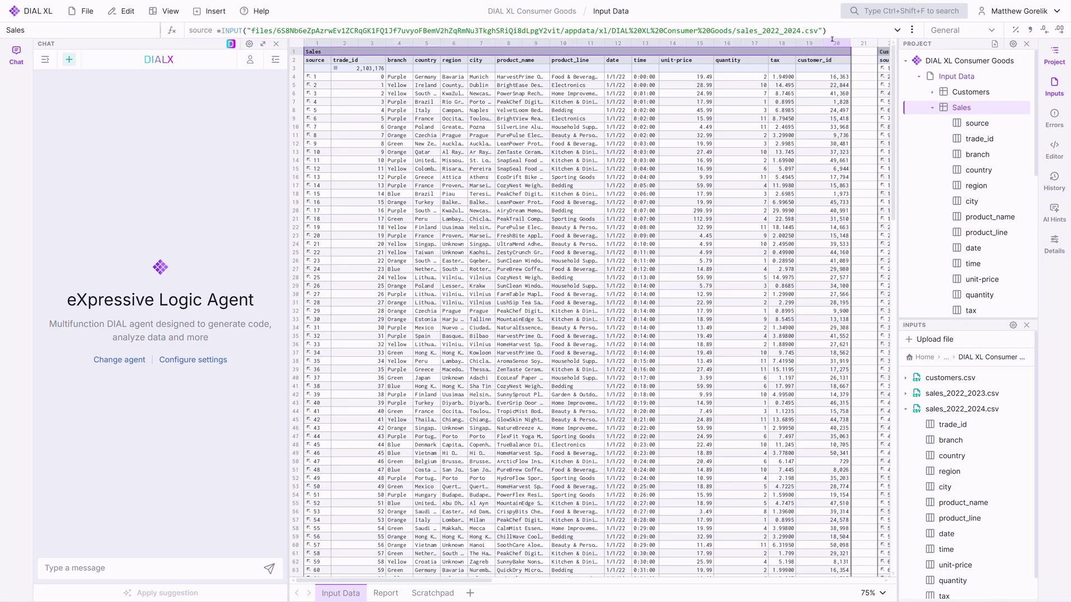
# Check the Sales trade_id count and browse the Report and Scratchpad tables in the project tree
pyautogui.click(979, 139)
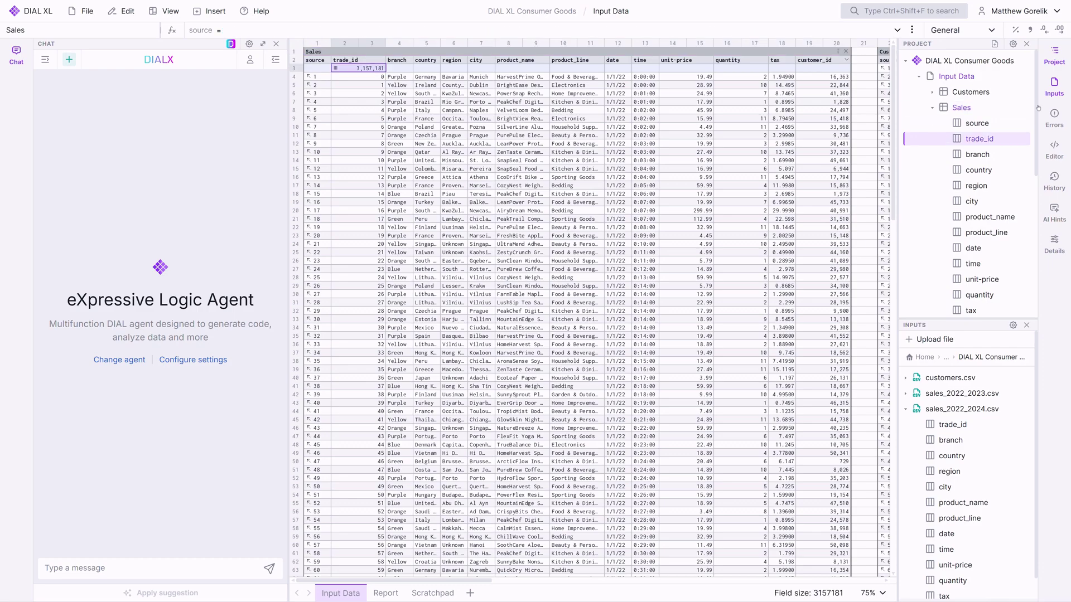
pyautogui.click(931, 111)
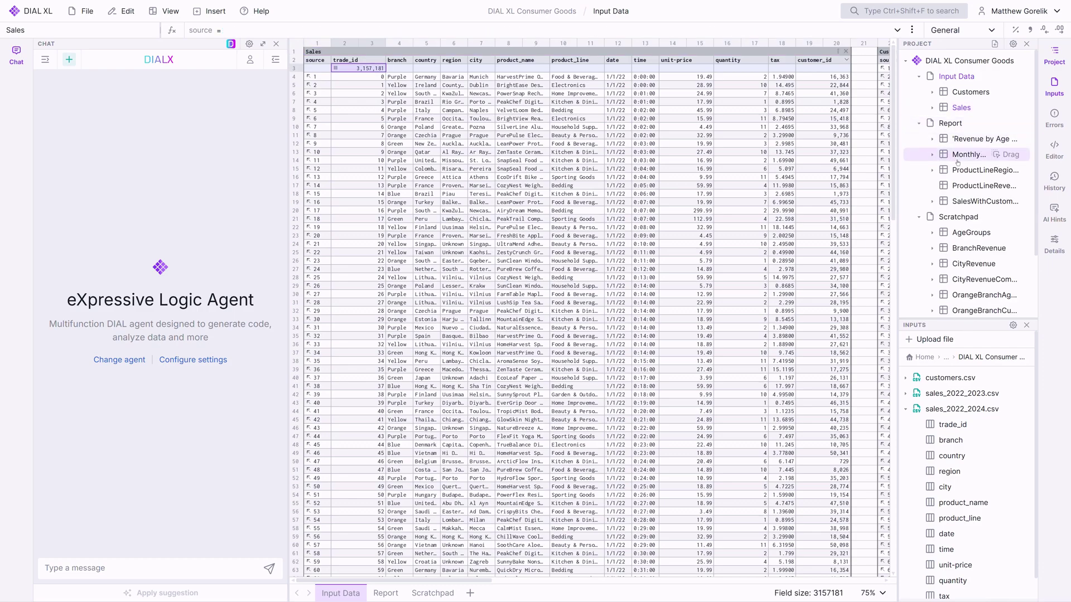
pyautogui.scroll(-3, 970, 165)
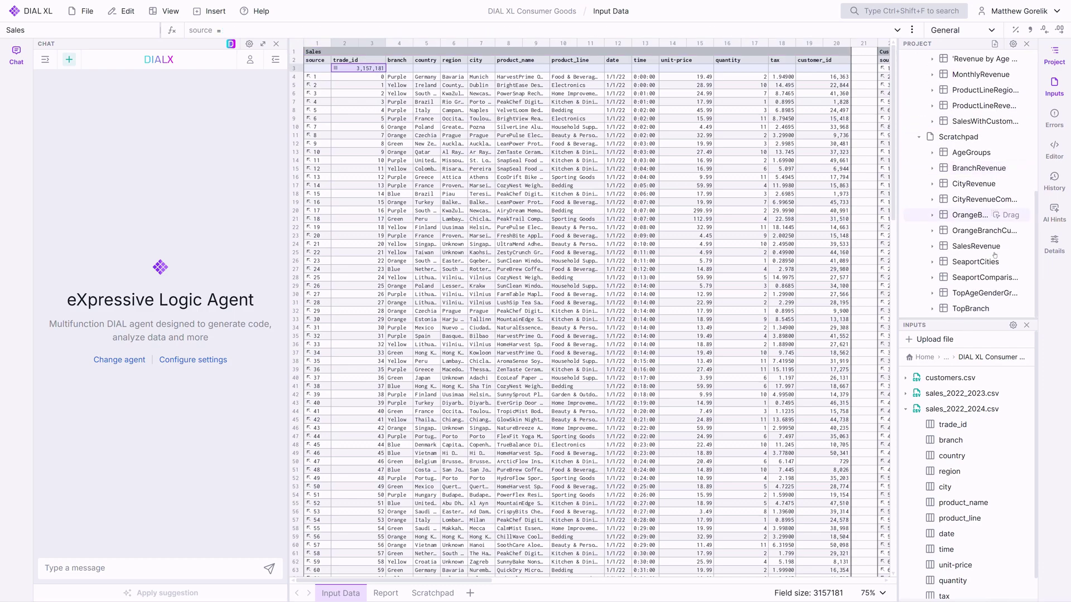
pyautogui.click(976, 309)
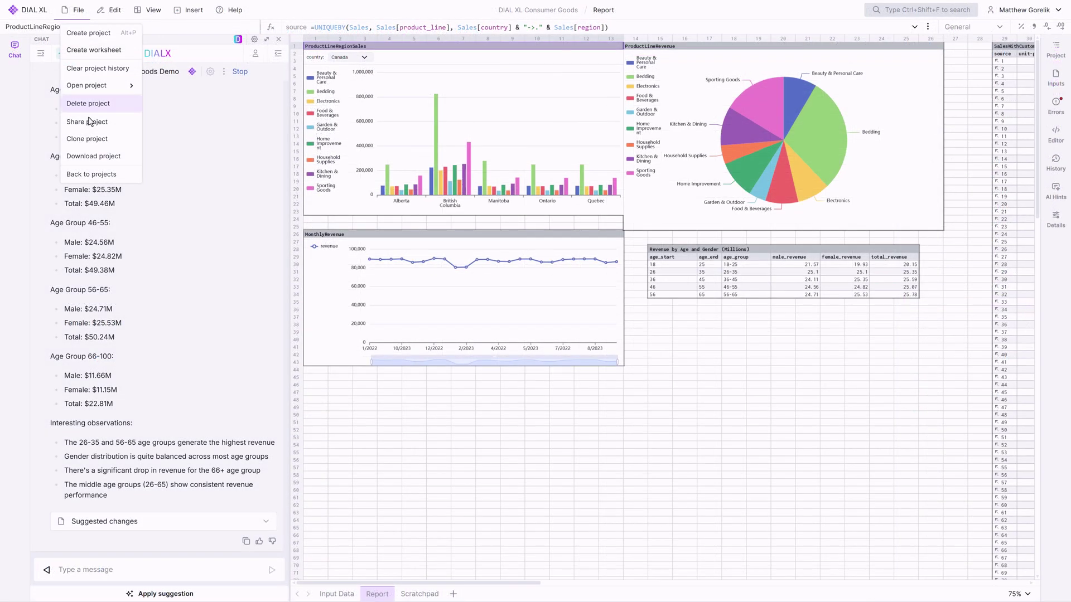
# Copy the share link for the project with the completed Report sheet and close the sharing dialog
pyautogui.click(91, 125)
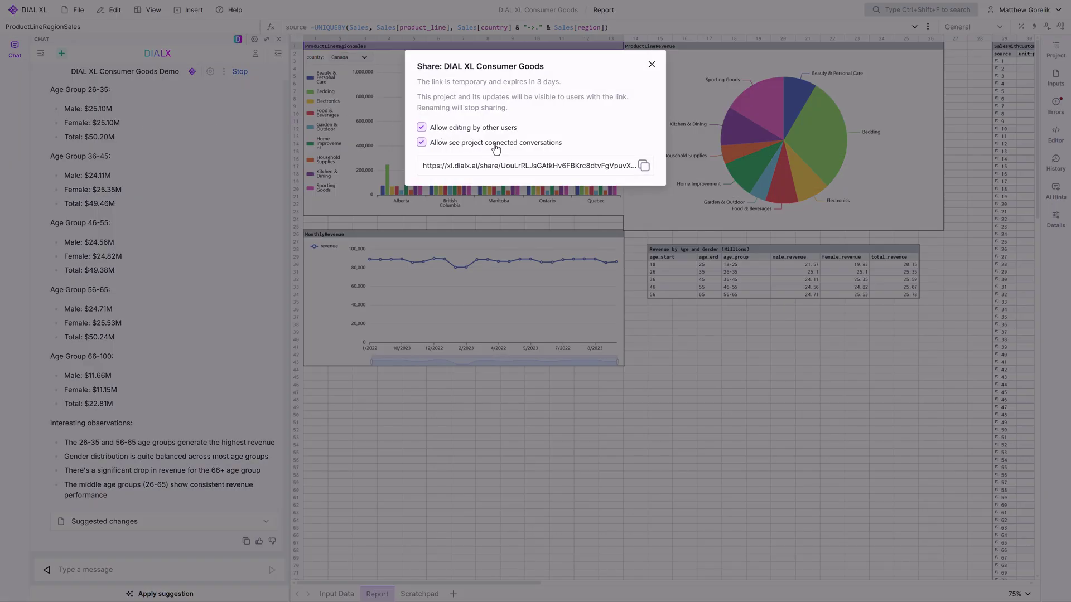
pyautogui.click(645, 167)
pyautogui.click(652, 65)
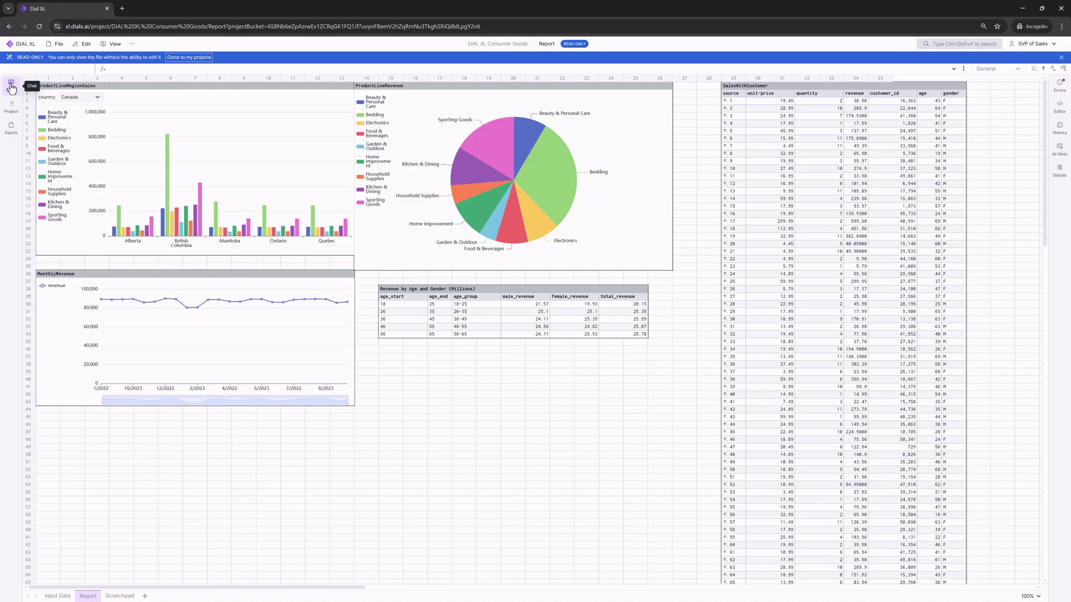
# Open the chat in the shared read-only project and ask "What is the revenue of the Purple branch?"
pyautogui.click(11, 88)
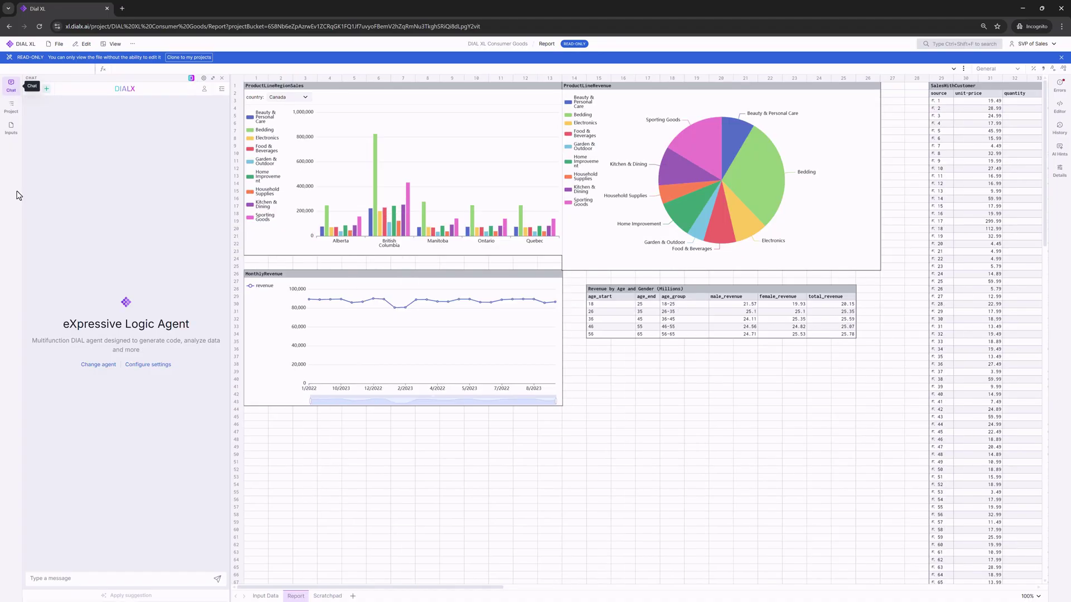
pyautogui.write('What is the revenue of the Purple b')
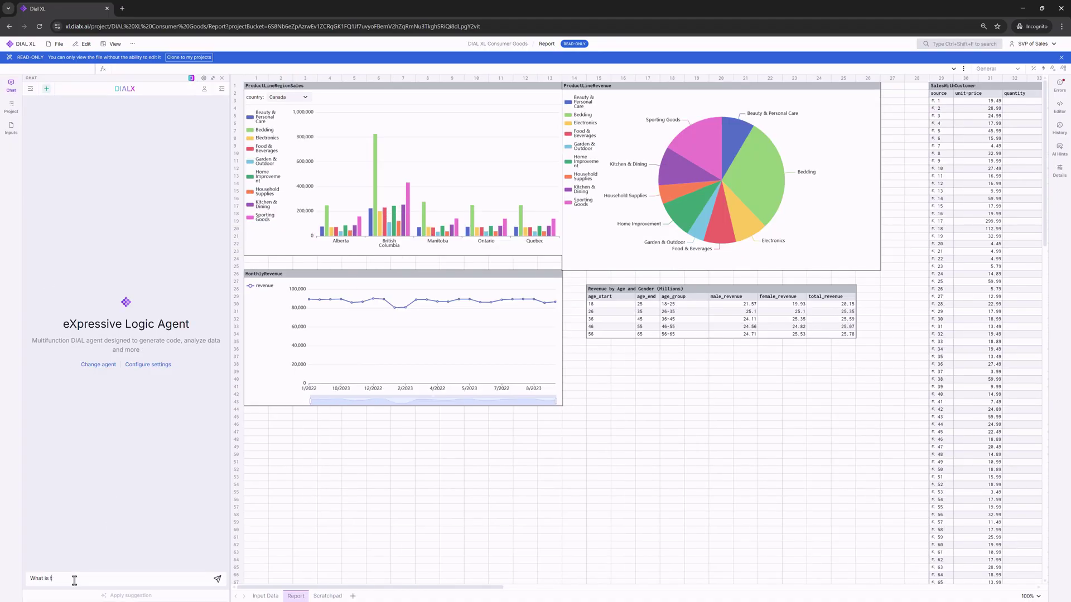
pyautogui.write('ranch?')
pyautogui.press('Return')
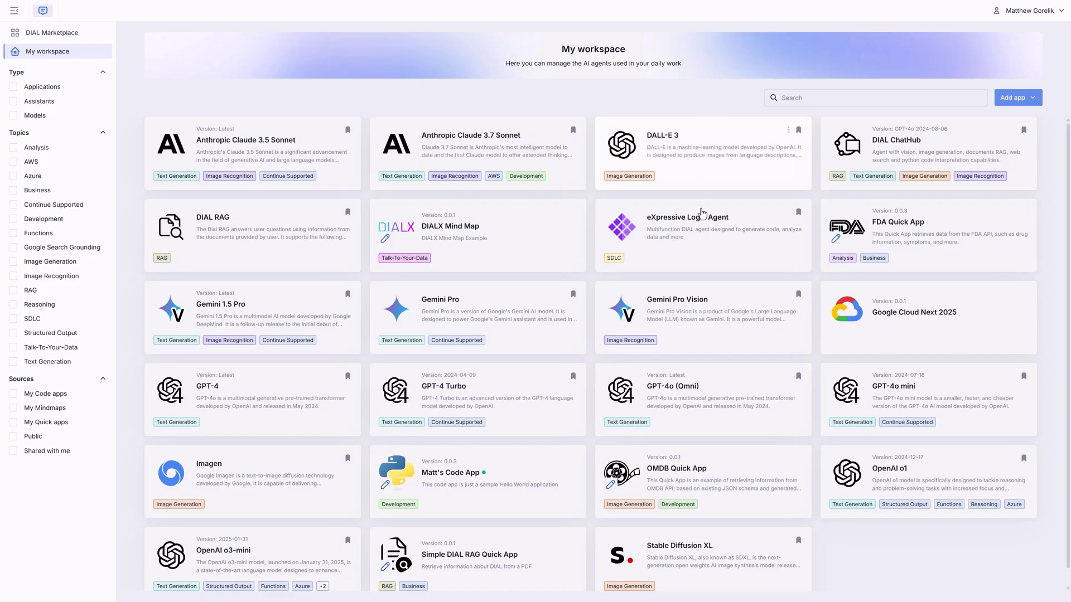
# Switch to the DIAL workspace and start using the eXpressive Logic Agent application
pyautogui.click(705, 255)
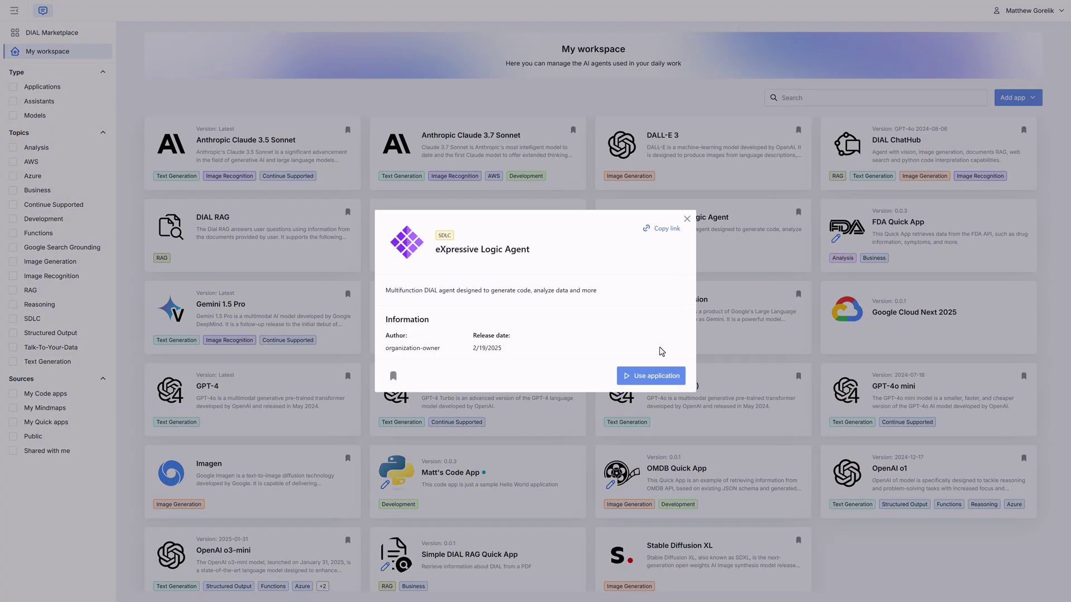
pyautogui.click(654, 381)
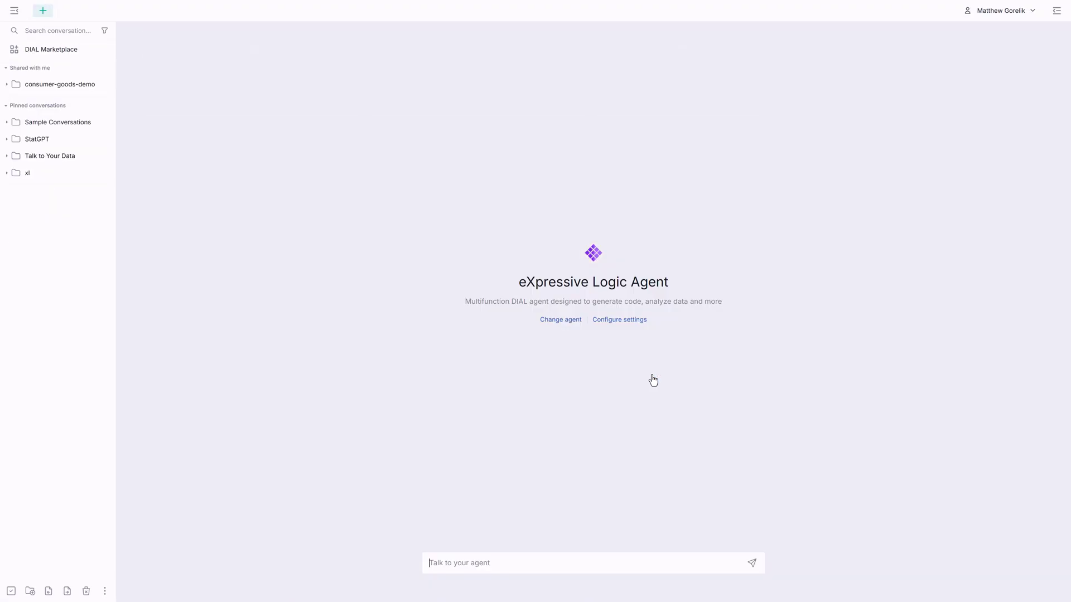